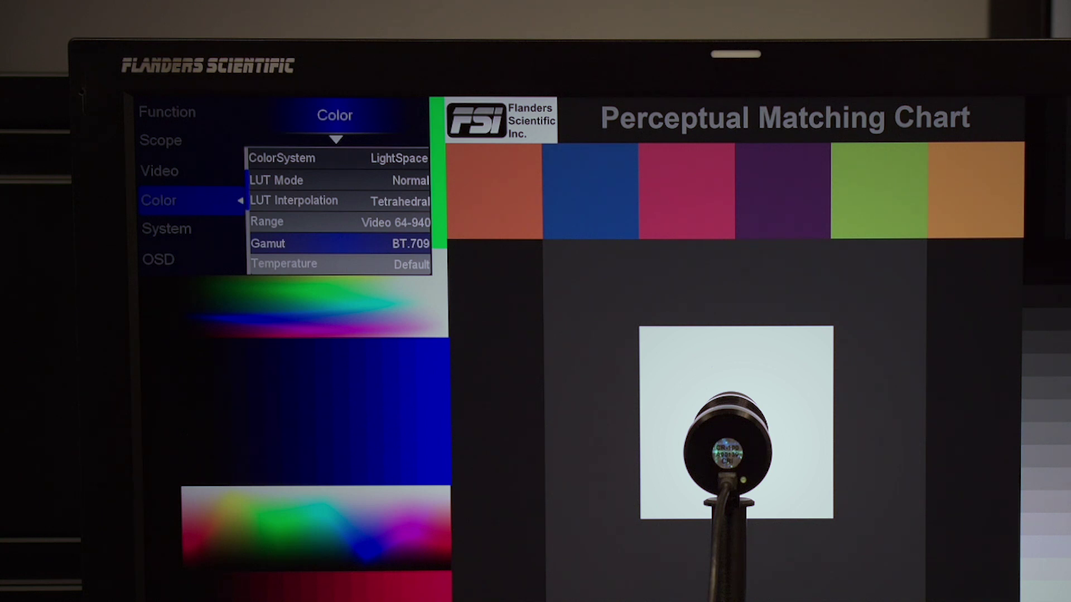
- Set the monitor's ColorSystem to LightSpace in the color settings
{"action": "key", "text": "Up"}
{"action": "key", "text": "Up"}
{"action": "key", "text": "Up"}
{"action": "key", "text": "Up"}
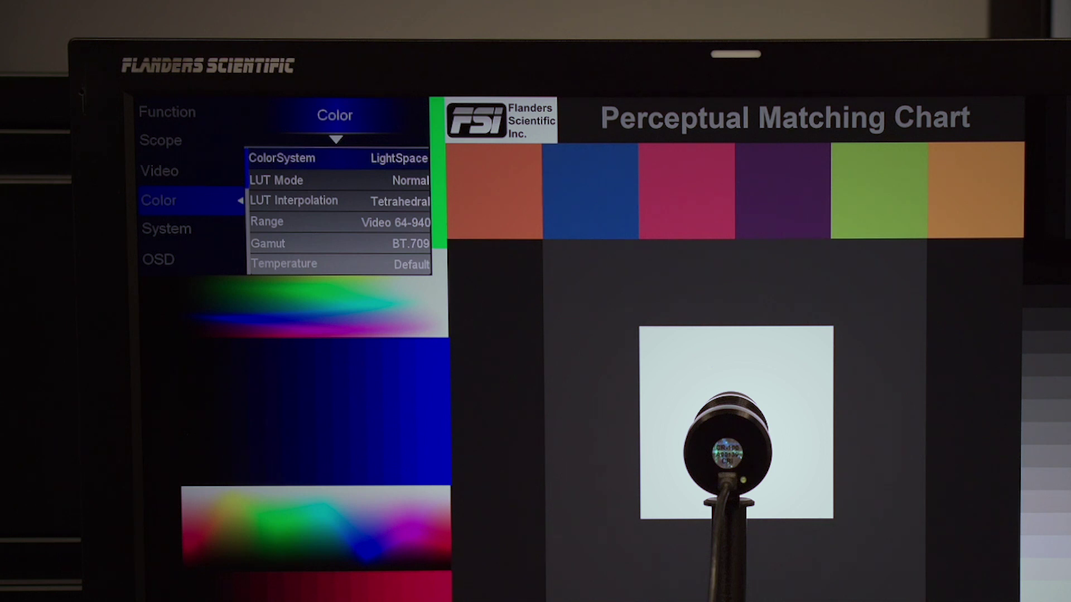
{"action": "key", "text": "Return"}
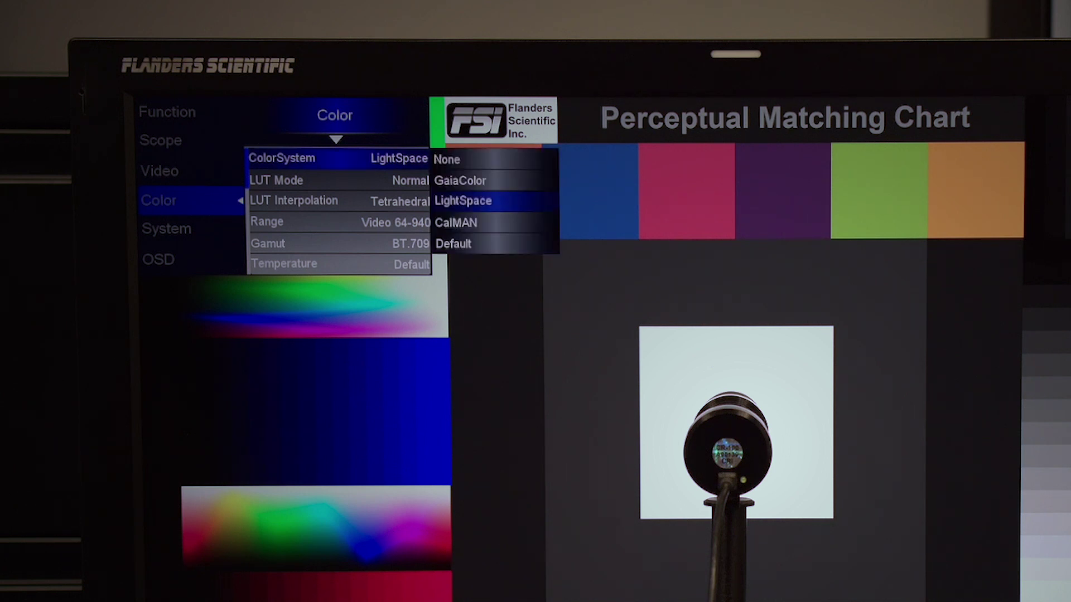
{"action": "key", "text": "Return"}
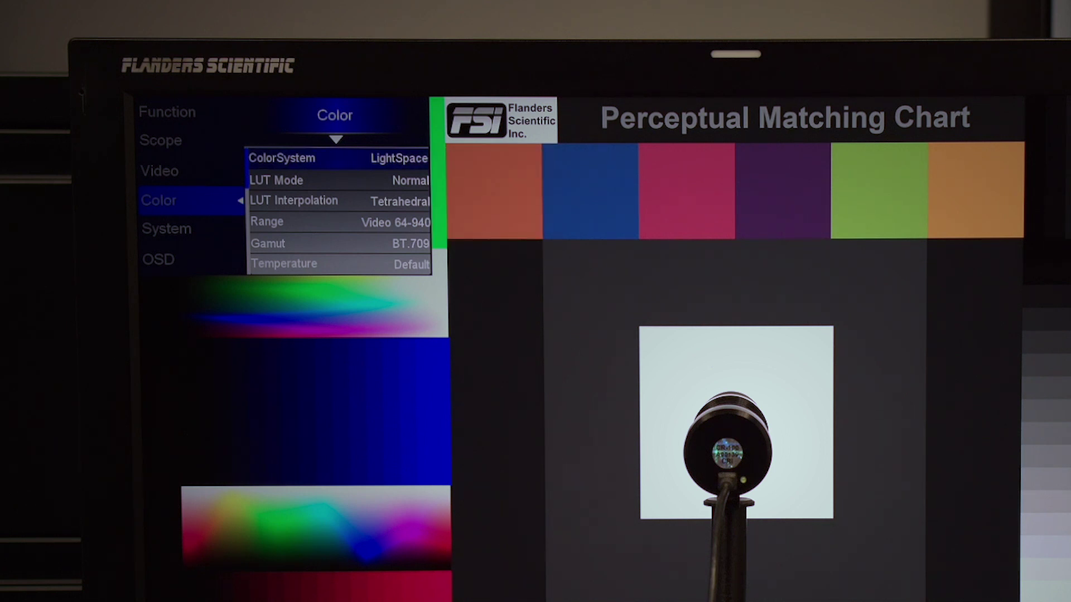
- Set the monitor's signal range to Video 64-940
{"action": "key", "text": "Down"}
{"action": "key", "text": "Down"}
{"action": "key", "text": "Down"}
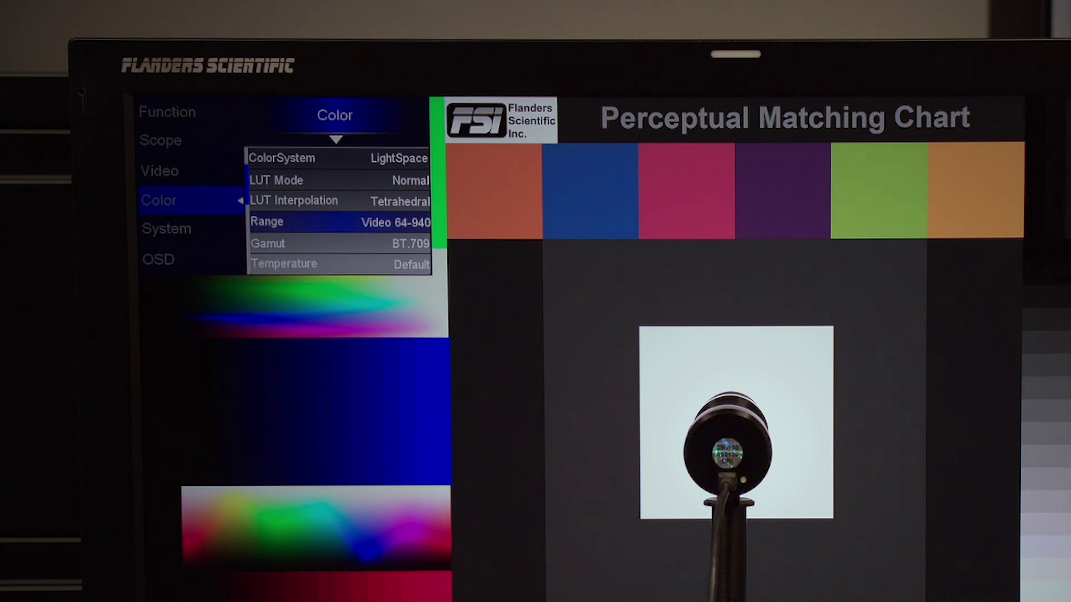
{"action": "key", "text": "Return"}
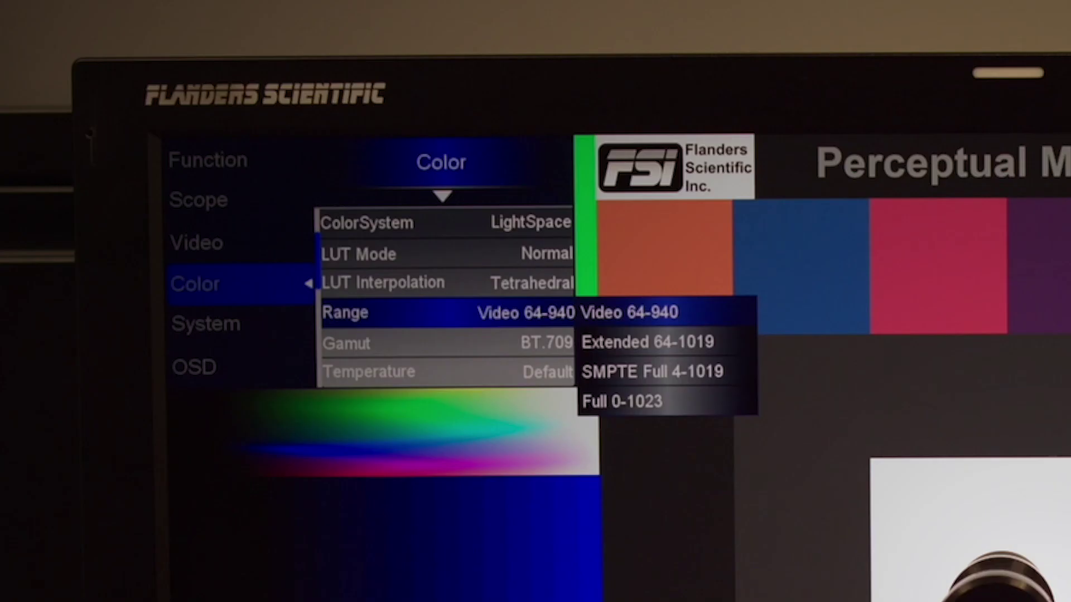
{"action": "key", "text": "Return"}
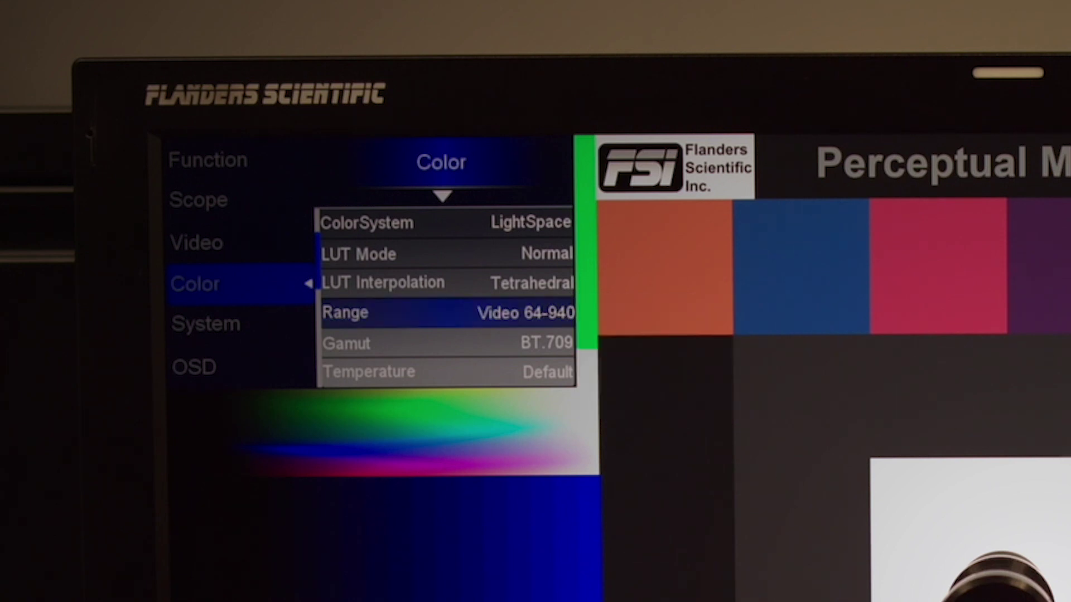
- Set the monitor's gamut to BT.709
{"action": "key", "text": "Down"}
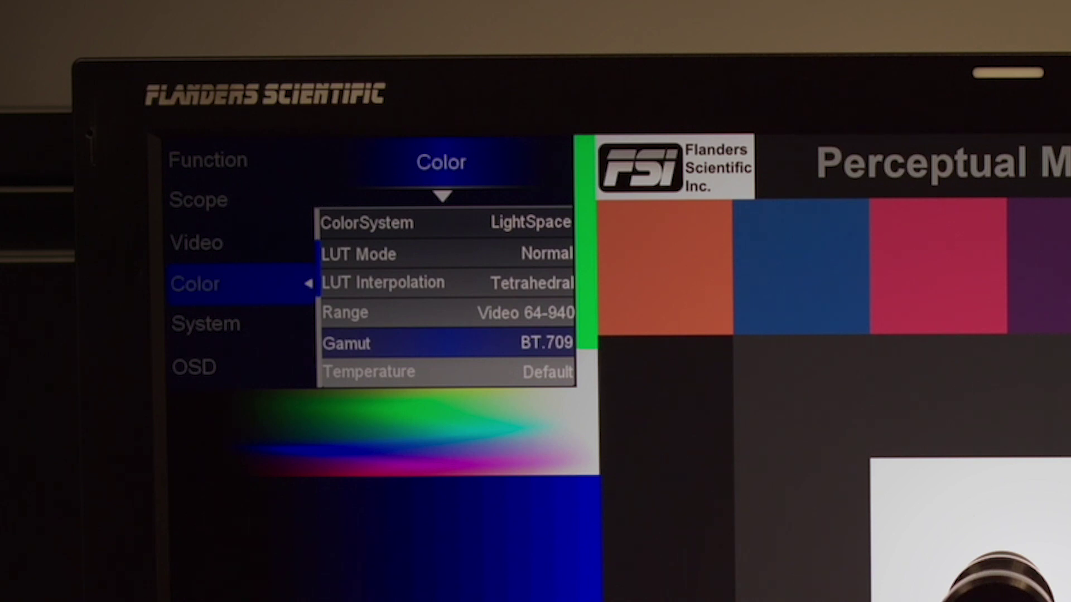
{"action": "key", "text": "Return"}
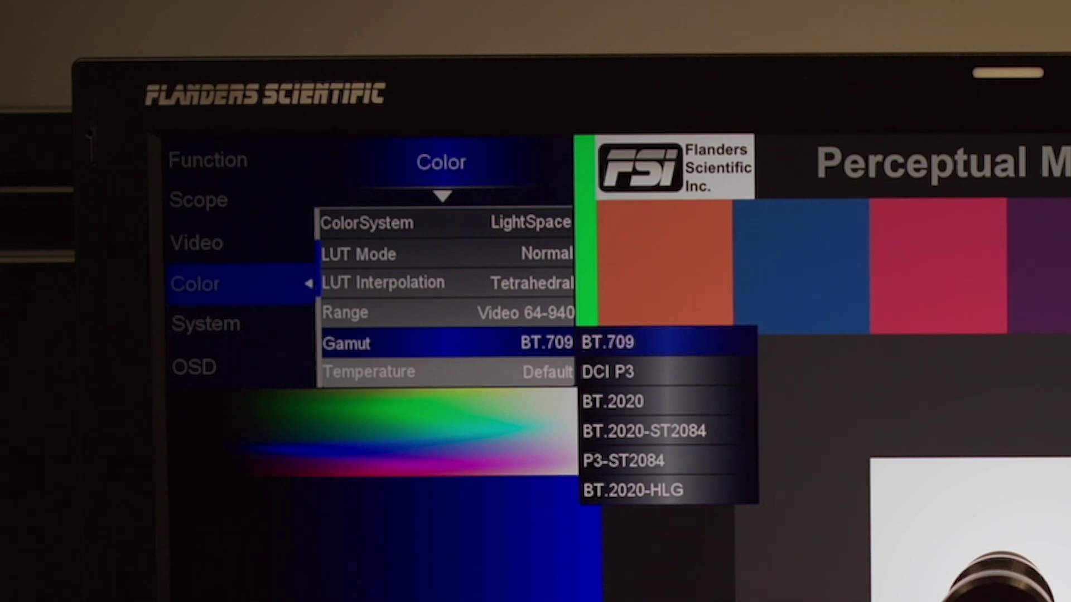
{"action": "key", "text": "Return"}
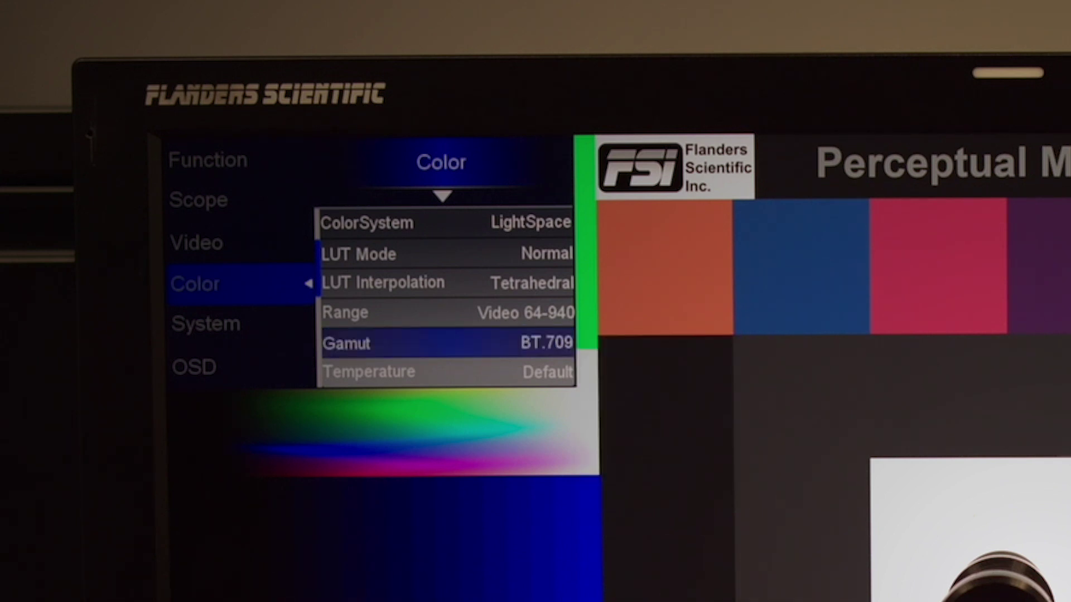
- Check the monitor's EOTF and Luminance Mode settings
{"action": "key", "text": "Down"}
{"action": "key", "text": "Down"}
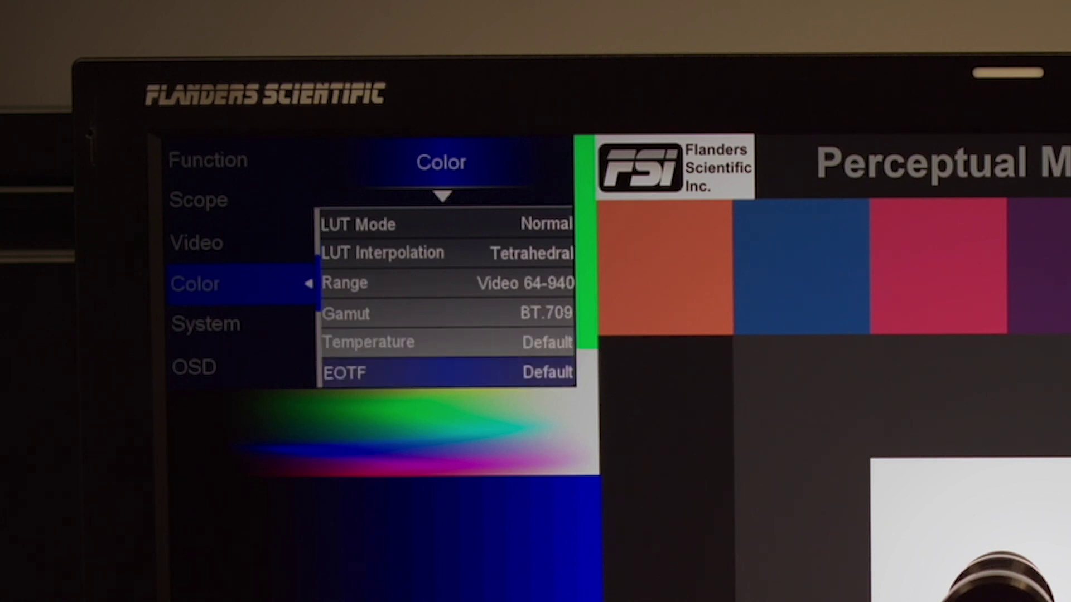
{"action": "key", "text": "Down"}
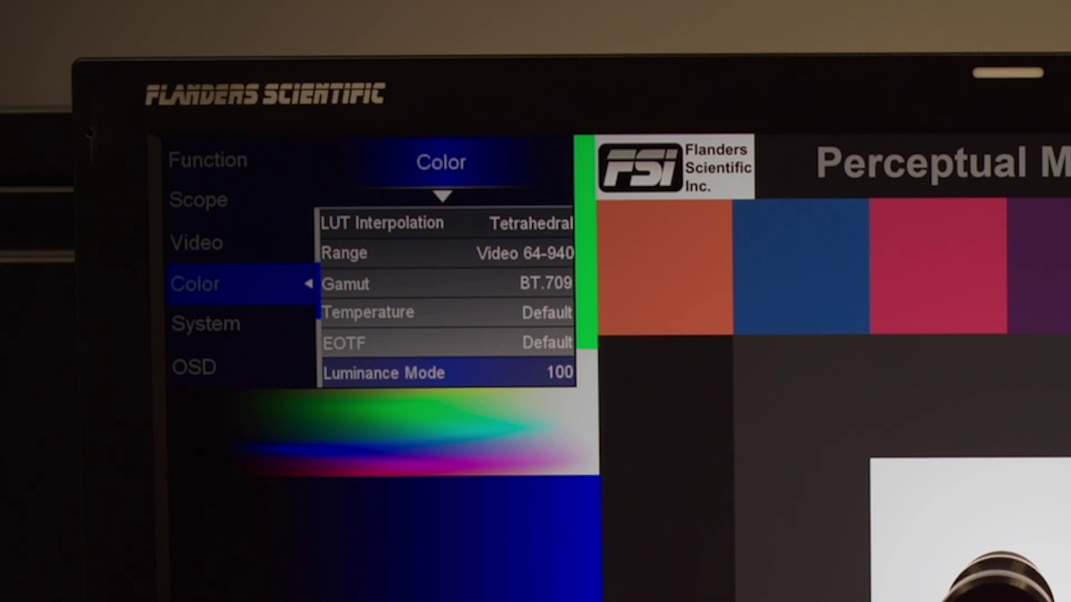
{"action": "key", "text": "Down"}
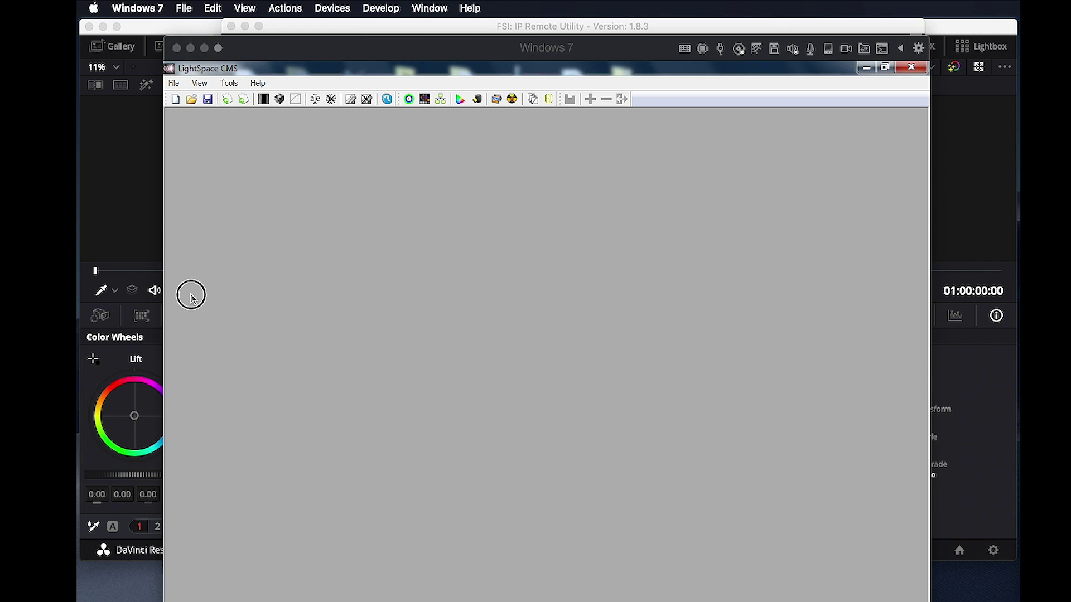
- Switch to LightSpace CMS and start a cube upload with XM as the device type
{"action": "left_click", "coordinate": [191, 298]}
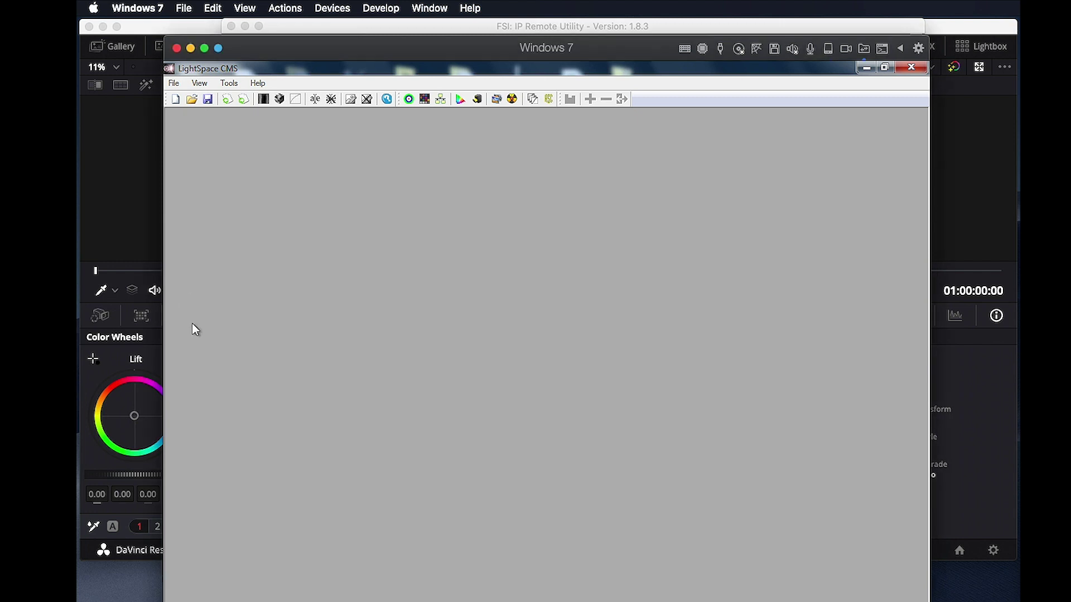
{"action": "left_click", "coordinate": [174, 83]}
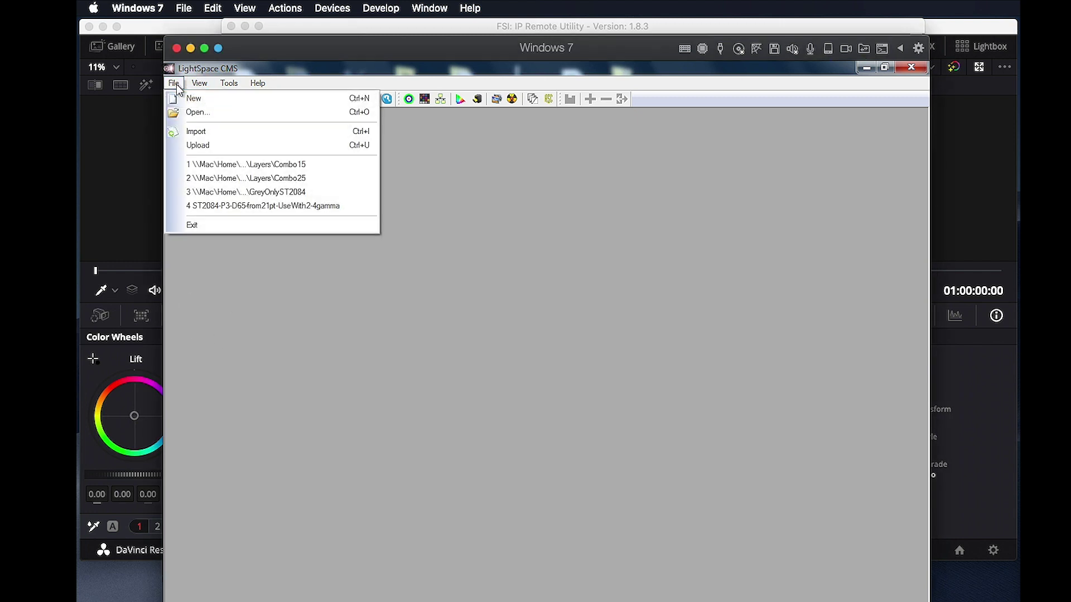
{"action": "left_click", "coordinate": [219, 149]}
{"action": "left_click", "coordinate": [516, 299]}
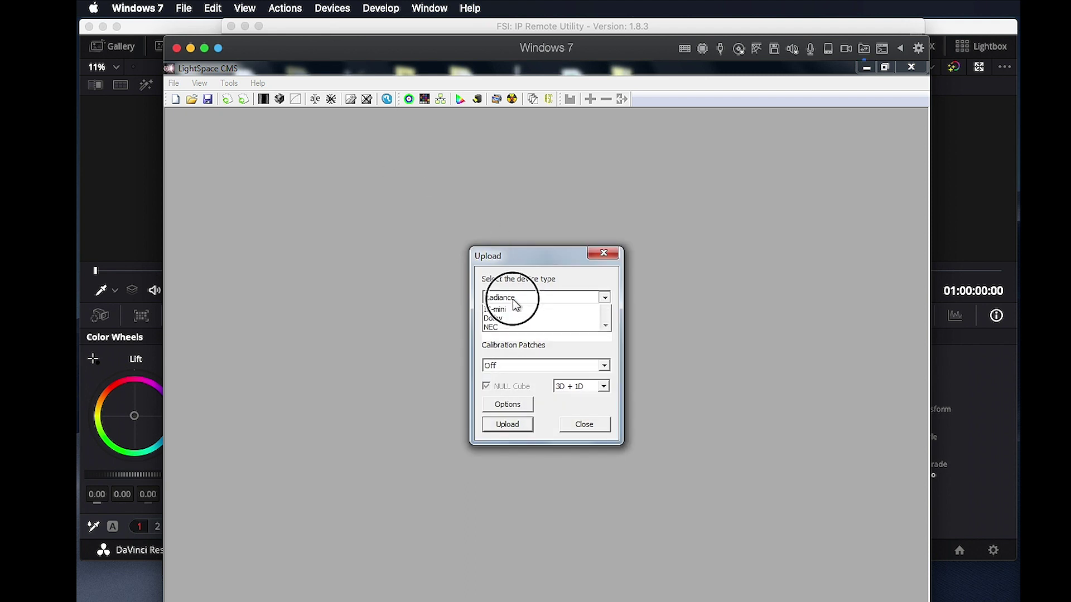
{"action": "left_click_drag", "start_coordinate": [605, 338], "coordinate": [604, 368]}
{"action": "left_click", "coordinate": [584, 362]}
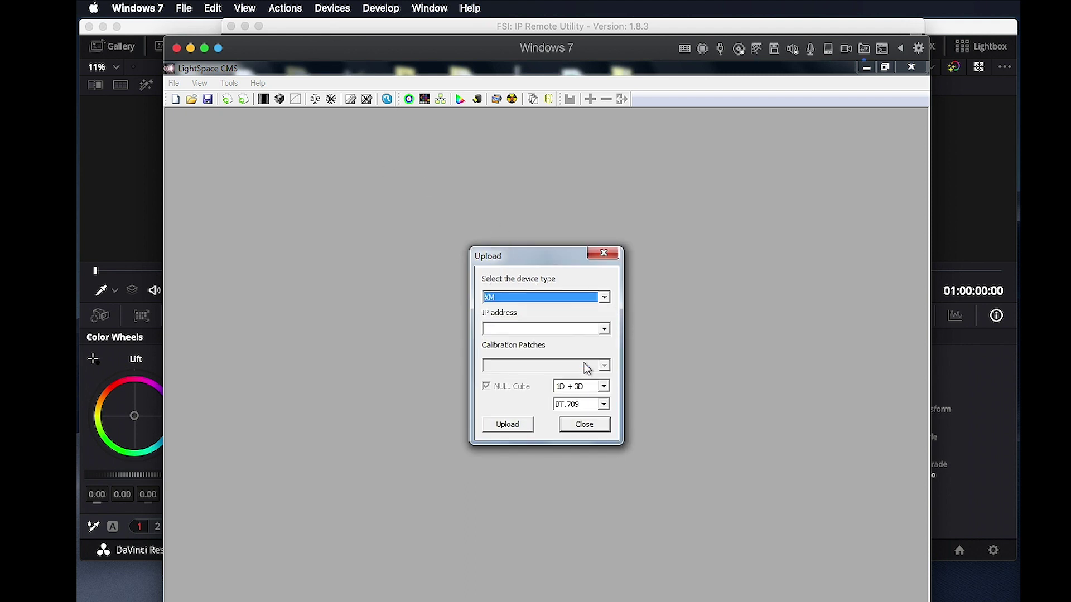
- Upload the BT.709 null cube as 1D + 3D to the monitor at IP address 10.1.10.24
{"action": "left_click", "coordinate": [540, 329]}
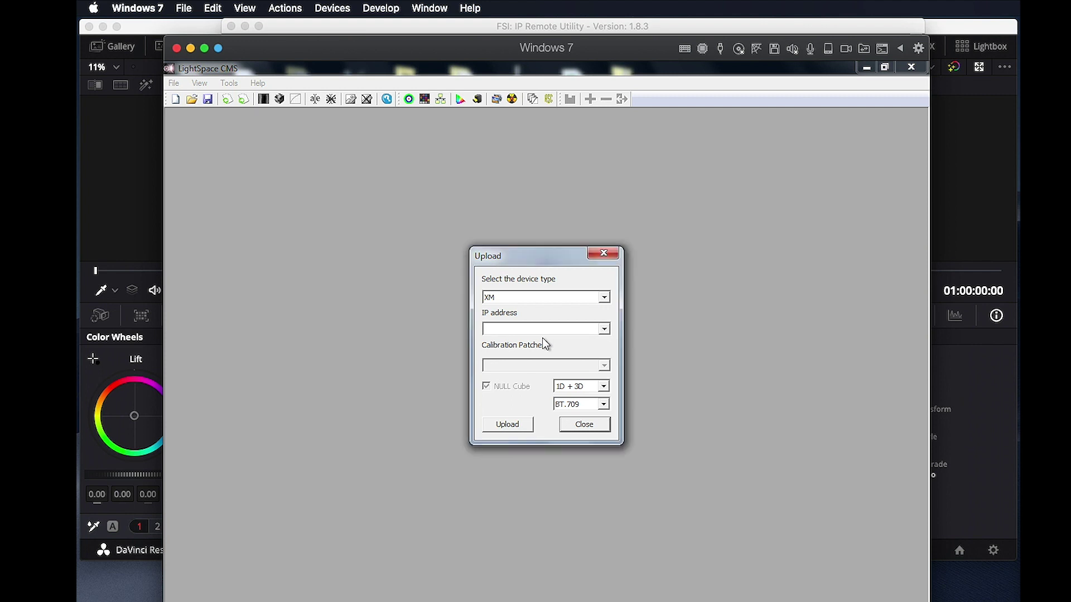
{"action": "left_click", "coordinate": [544, 329]}
{"action": "type", "text": "10.1.10.24"}
{"action": "left_click", "coordinate": [570, 387]}
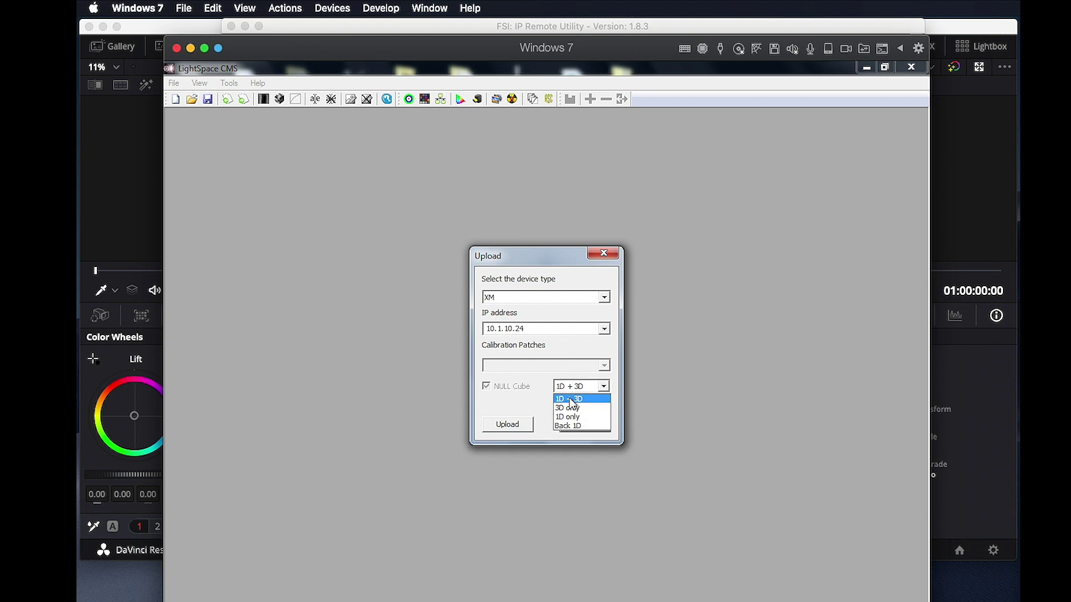
{"action": "left_click", "coordinate": [572, 400]}
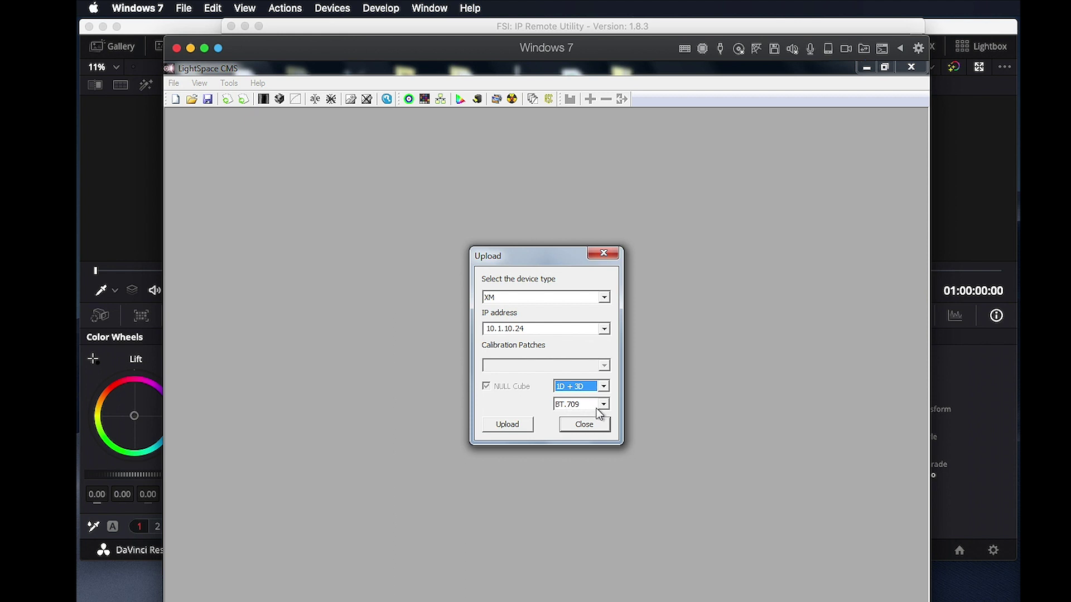
{"action": "left_click", "coordinate": [504, 428]}
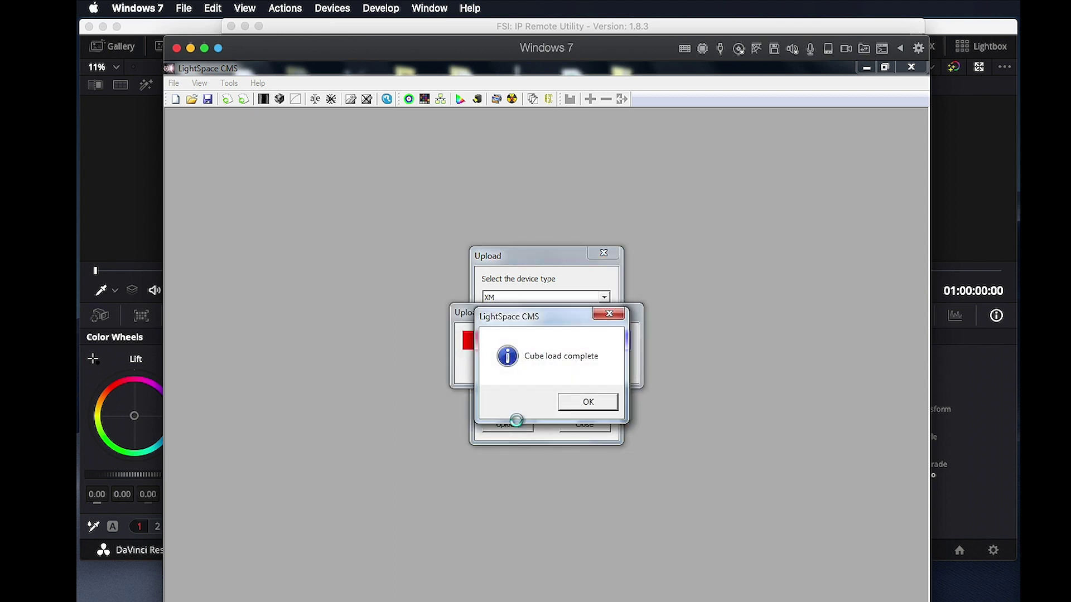
{"action": "left_click", "coordinate": [589, 404]}
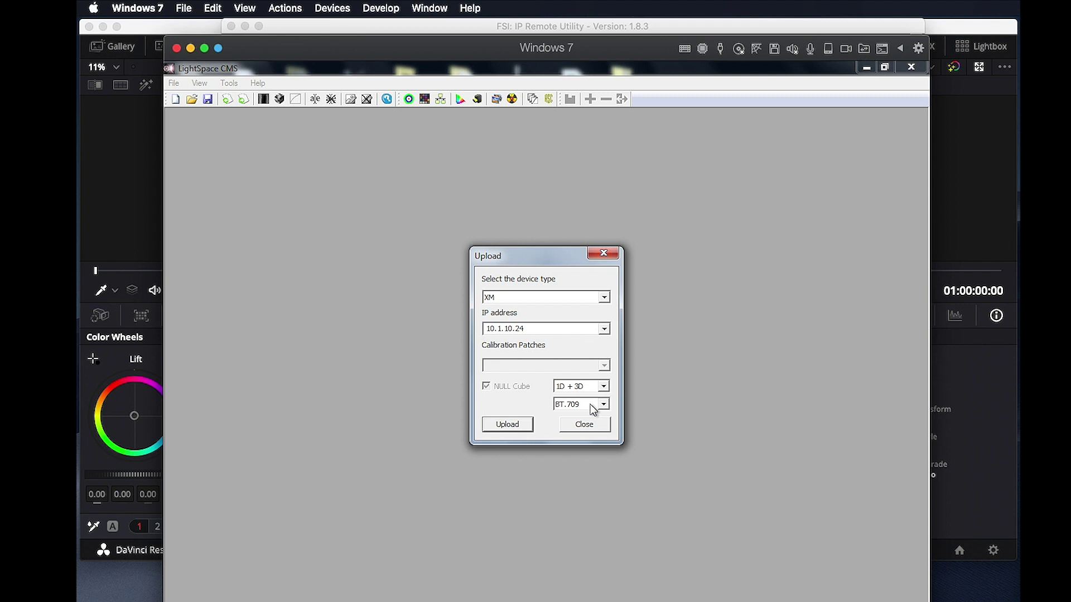
- Upload the null Back 1D LUT for BT.709 to the monitor and close the upload dialog
{"action": "left_click", "coordinate": [585, 389]}
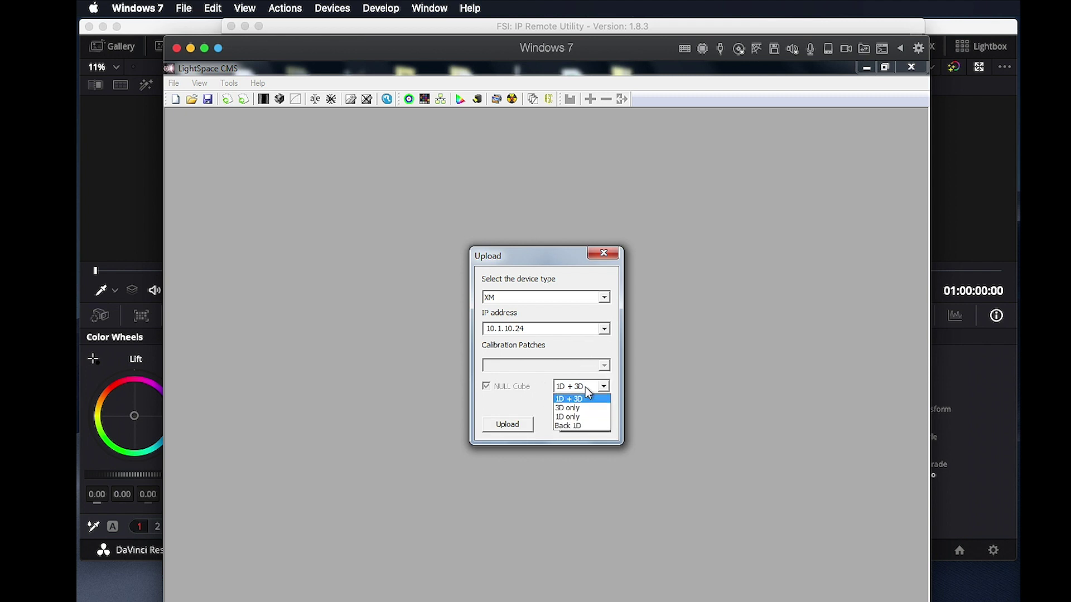
{"action": "left_click", "coordinate": [580, 426]}
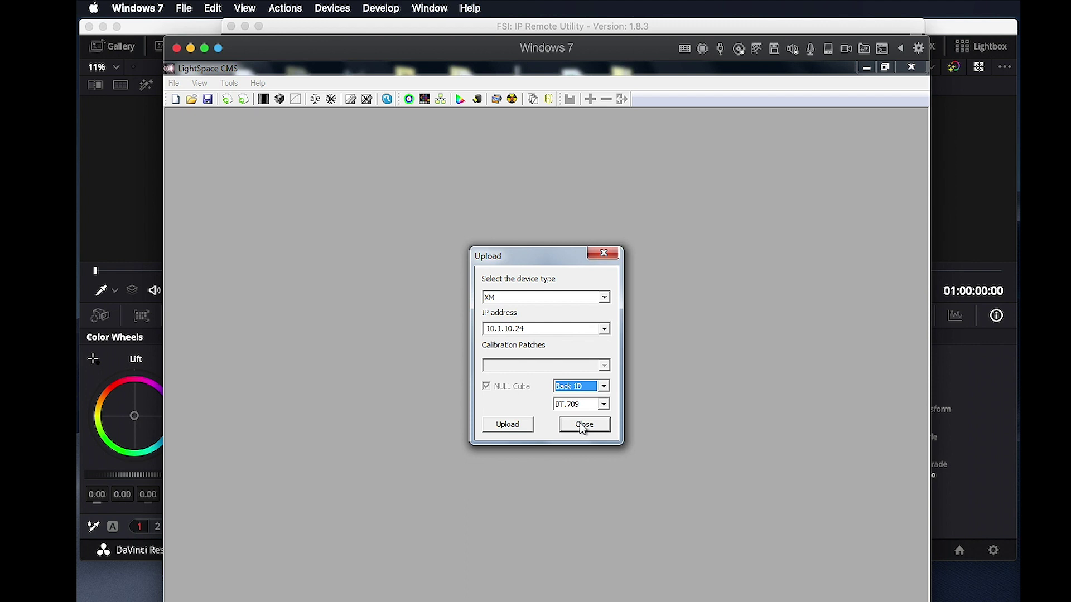
{"action": "left_click", "coordinate": [507, 425]}
{"action": "left_click", "coordinate": [589, 402]}
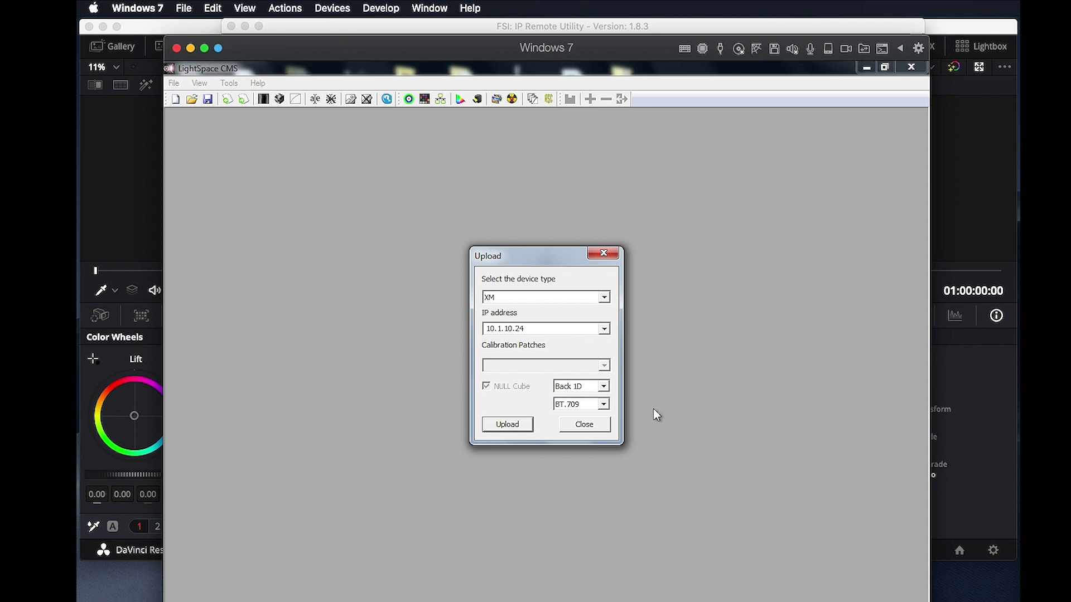
{"action": "left_click", "coordinate": [585, 424]}
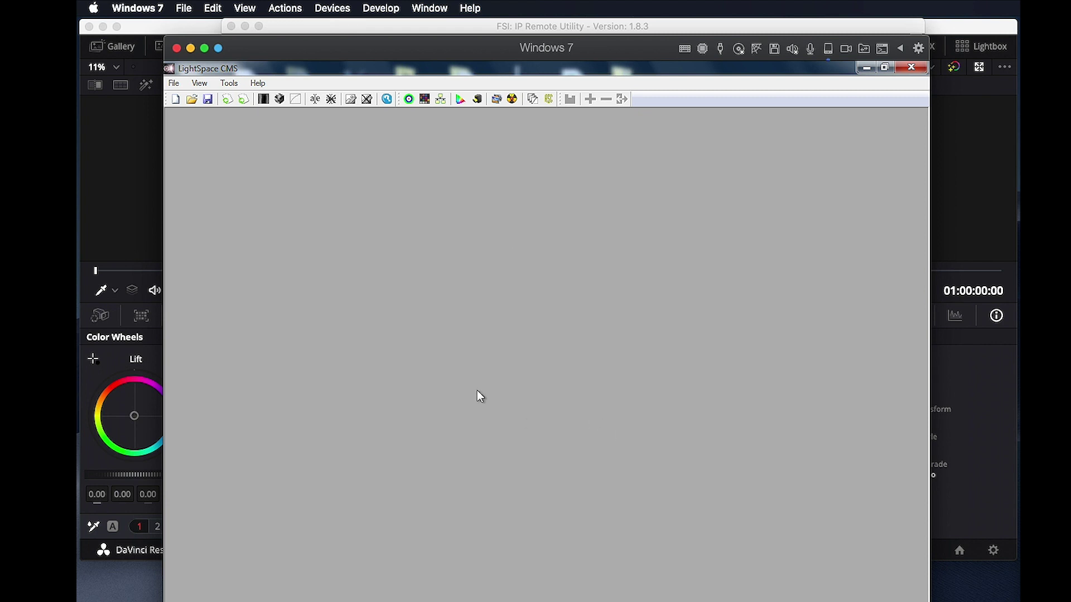
- Switch to DaVinci Resolve and, from the Color page, connect its LightSpace monitor calibration to IP address 10.211.55.6 on port 20002
{"action": "left_click", "coordinate": [441, 100]}
{"action": "left_click", "coordinate": [405, 226]}
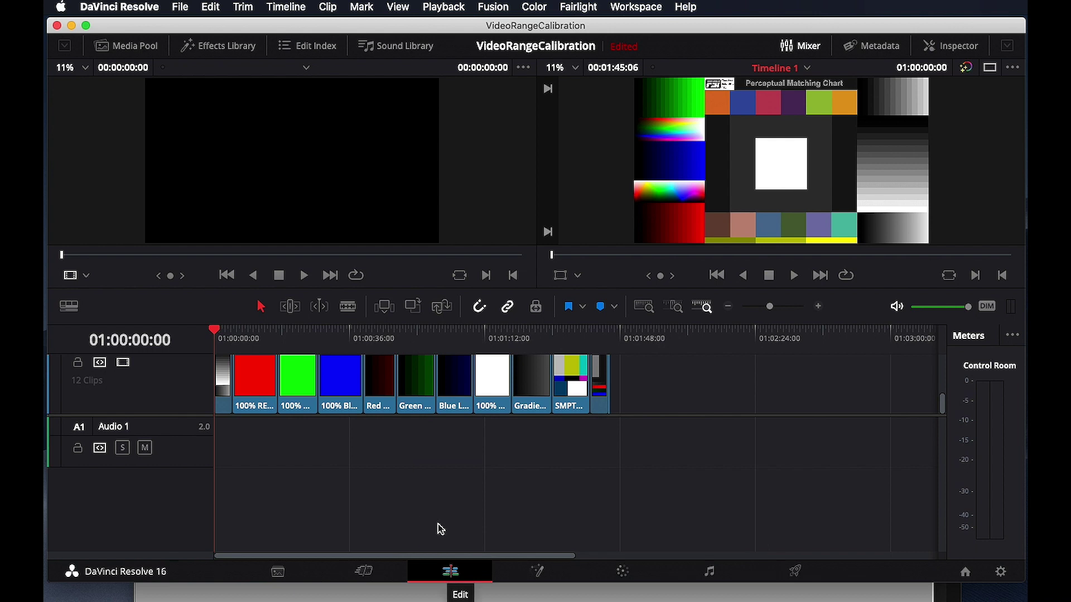
{"action": "left_click", "coordinate": [626, 573]}
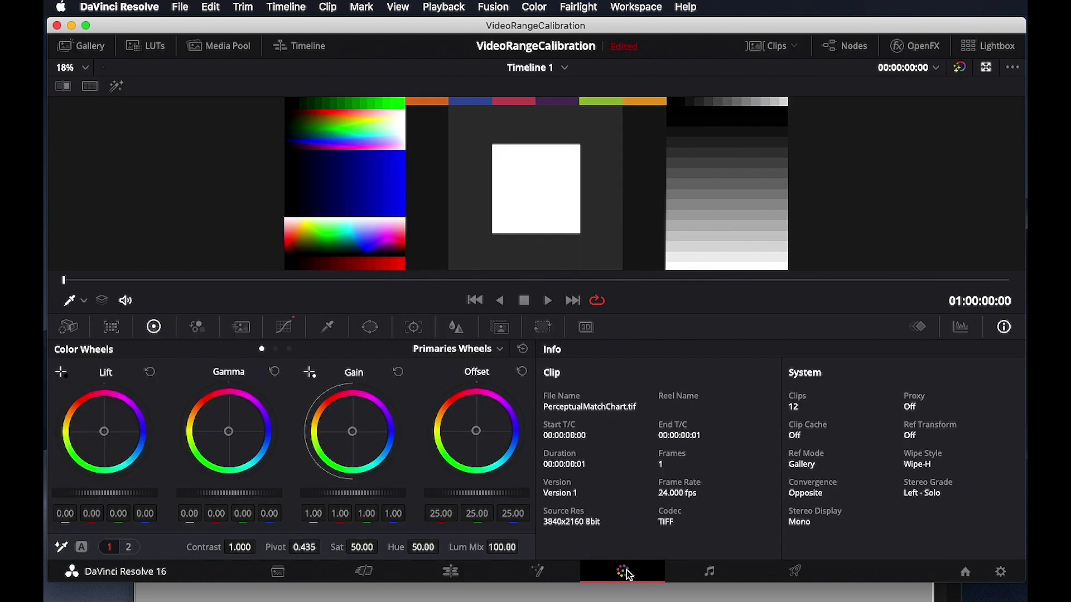
{"action": "left_click", "coordinate": [634, 6]}
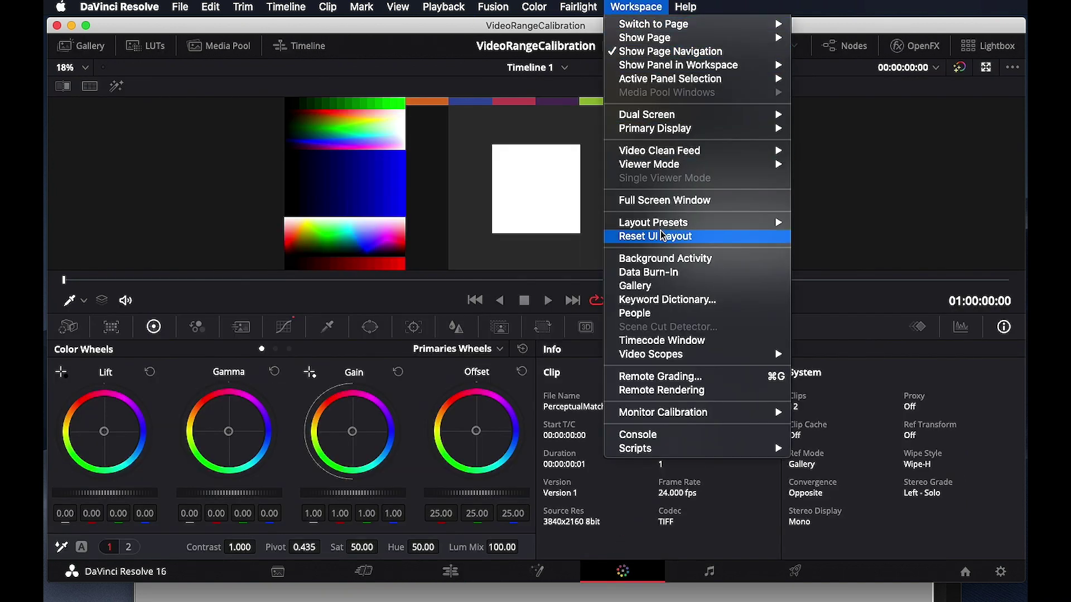
{"action": "mouse_move", "coordinate": [700, 422]}
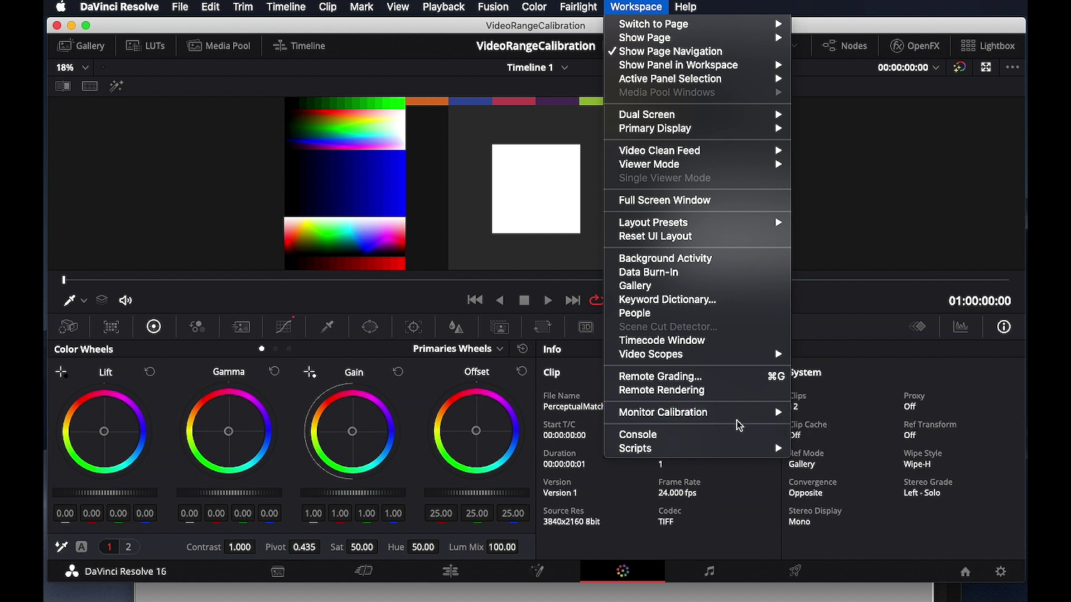
{"action": "left_click", "coordinate": [832, 412]}
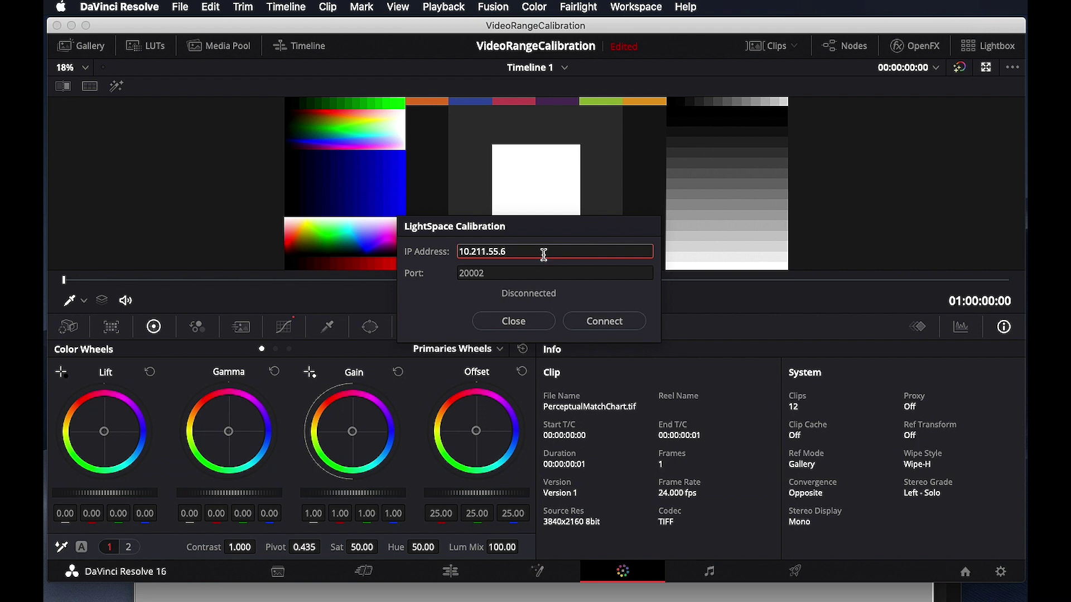
{"action": "left_click", "coordinate": [604, 321]}
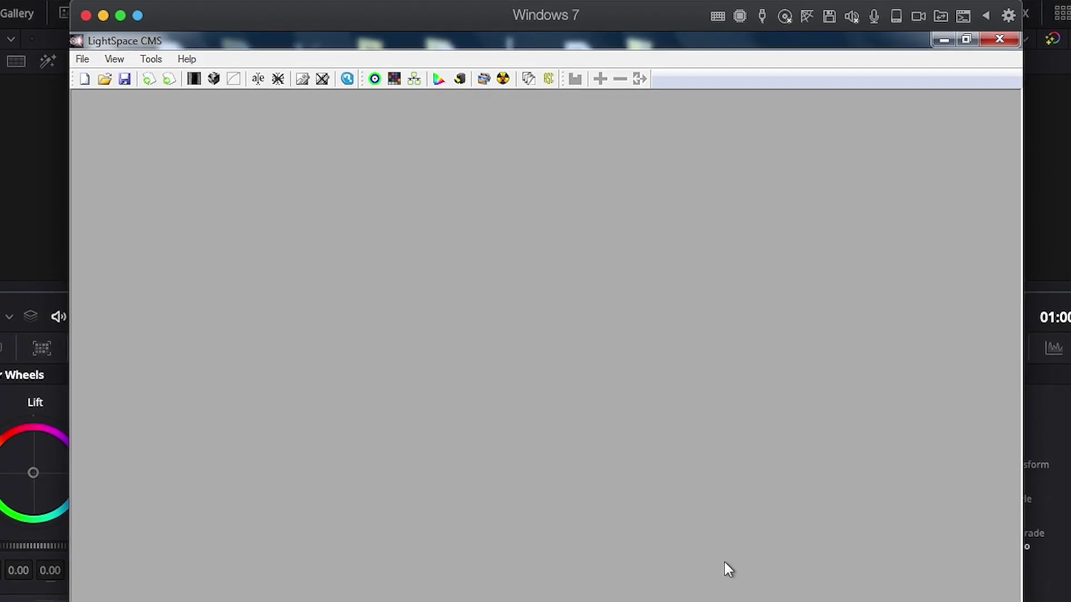
- In LightSpace CMS, open the calibration interface, connect the CR-100 probe on COM12 and dismiss the bright-patch prompt
{"action": "left_click", "coordinate": [374, 79]}
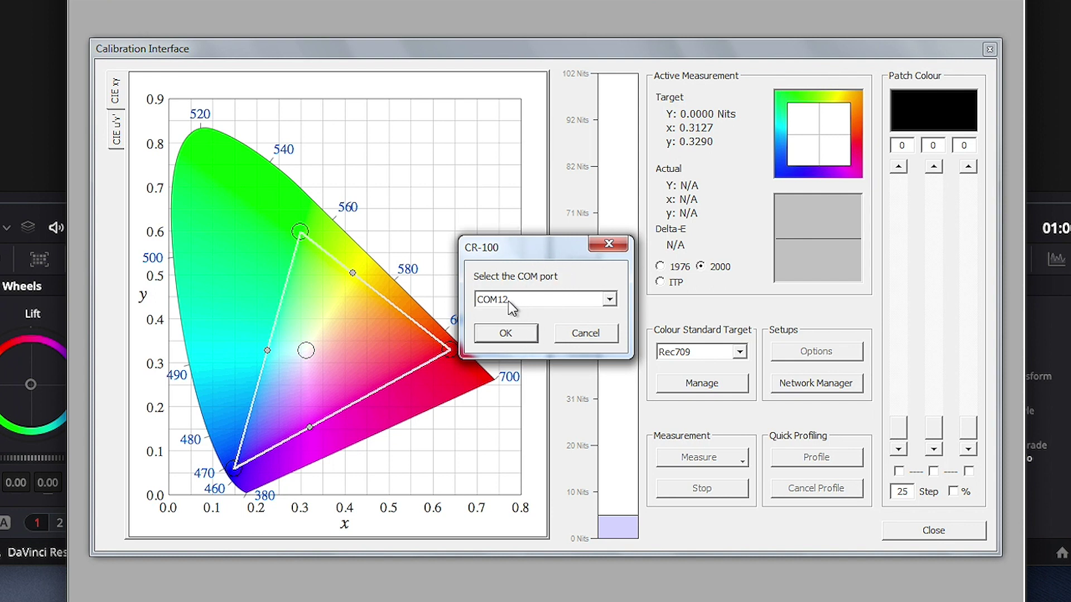
{"action": "left_click", "coordinate": [505, 333]}
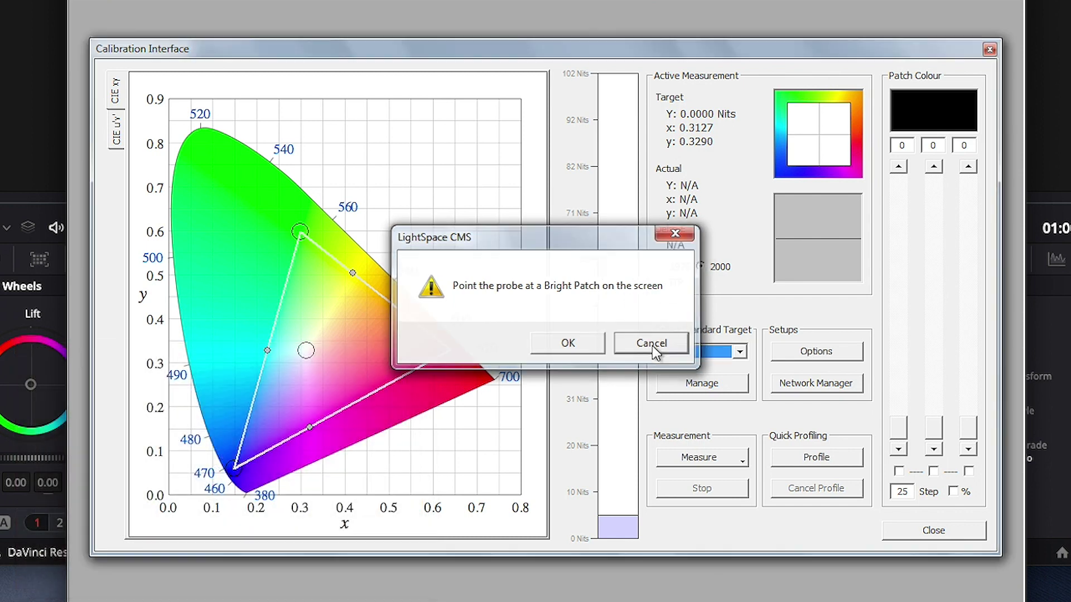
{"action": "left_click", "coordinate": [652, 344]}
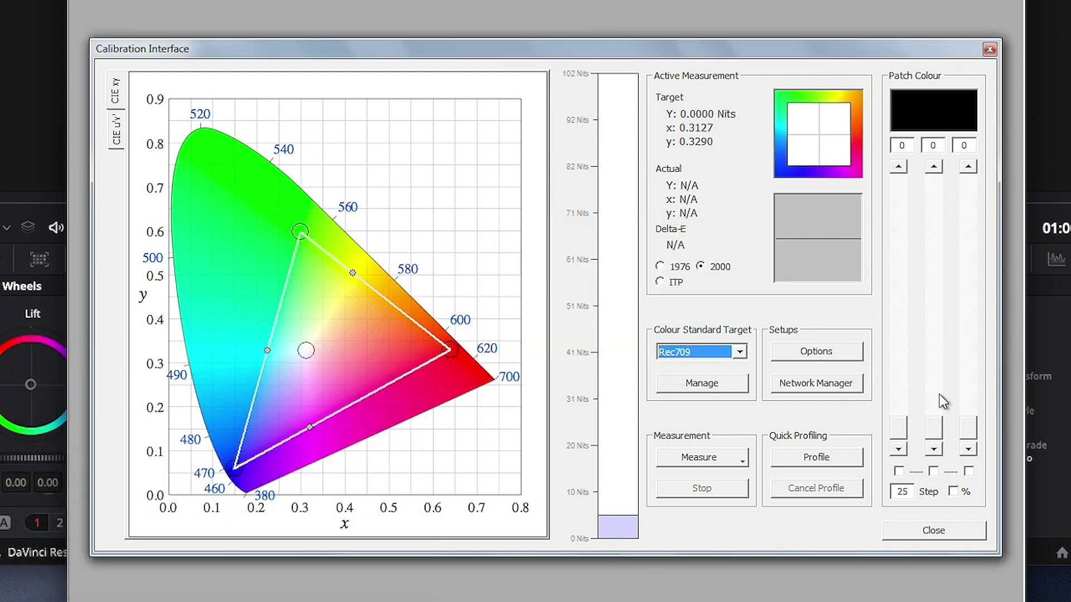
- Display a green test patch on the monitor with the green patch value set to 239
{"action": "left_click_drag", "start_coordinate": [934, 427], "coordinate": [935, 207]}
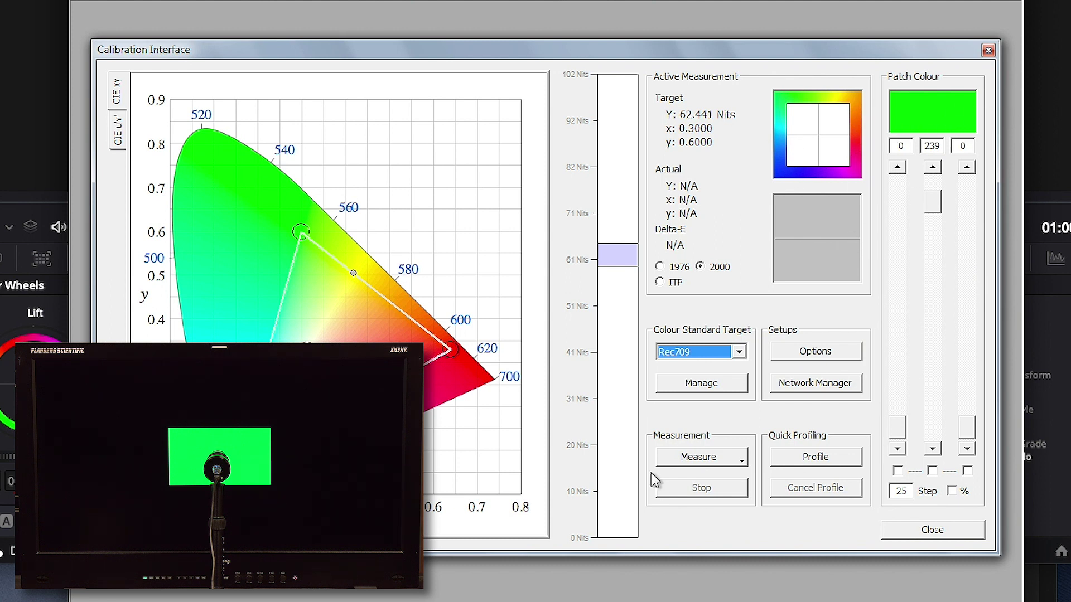
- In the probe options, keep the [Matrix] XM311K calibration, run the probe's frequency sync on the bright patch and accept the settings
{"action": "left_click", "coordinate": [822, 353]}
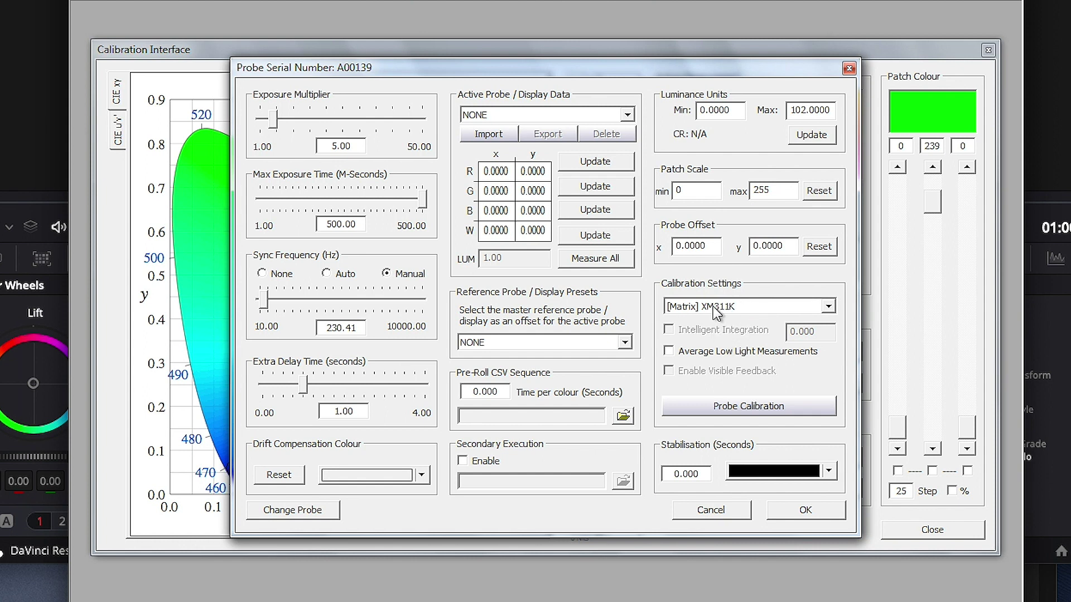
{"action": "left_click", "coordinate": [745, 316]}
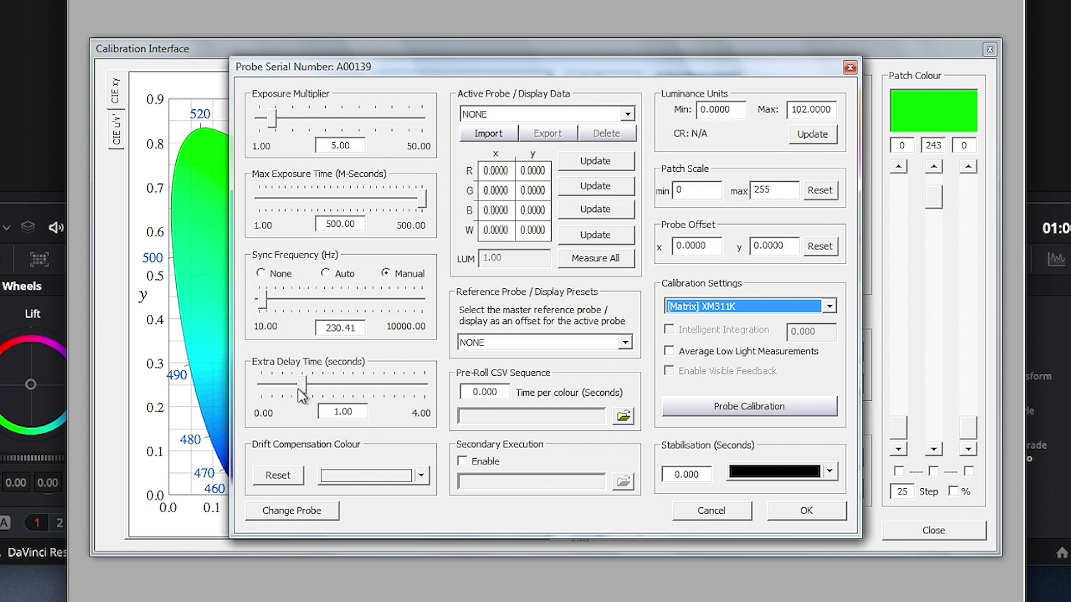
{"action": "left_click", "coordinate": [739, 410]}
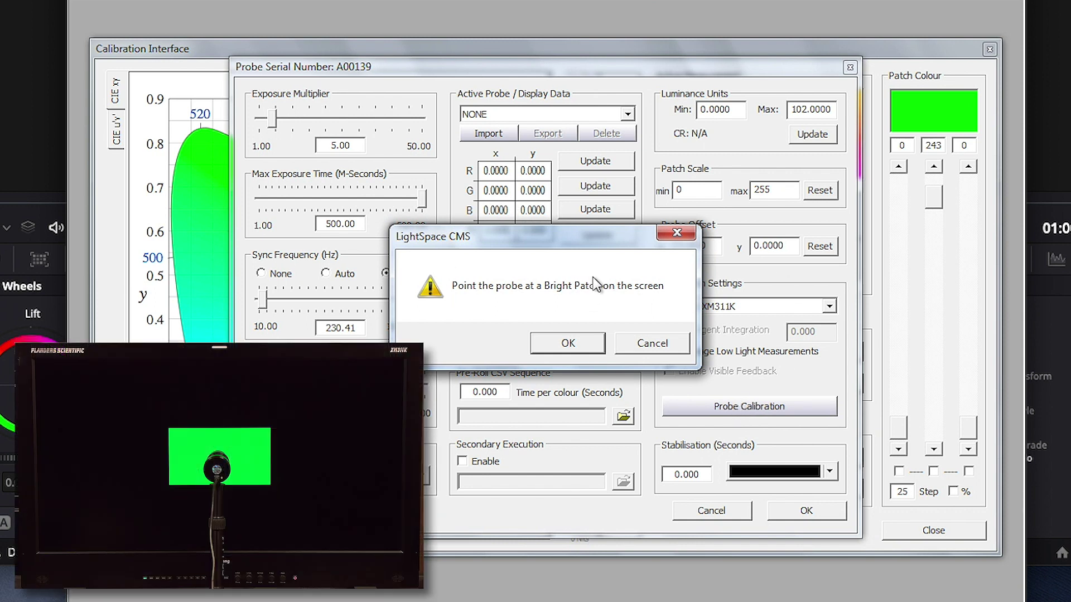
{"action": "left_click", "coordinate": [575, 348]}
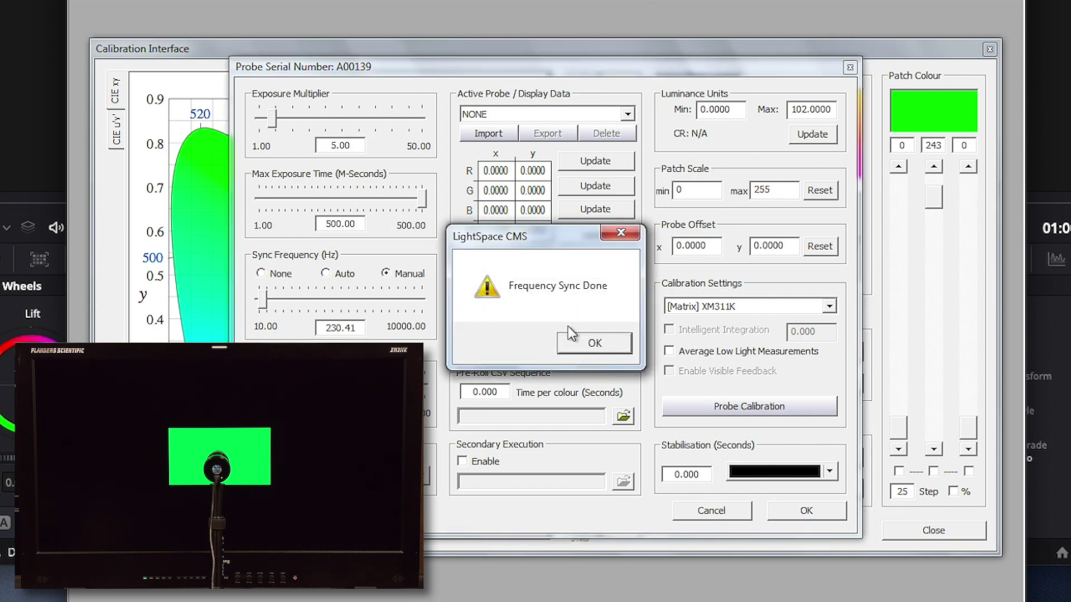
{"action": "left_click", "coordinate": [611, 343]}
{"action": "left_click", "coordinate": [810, 510]}
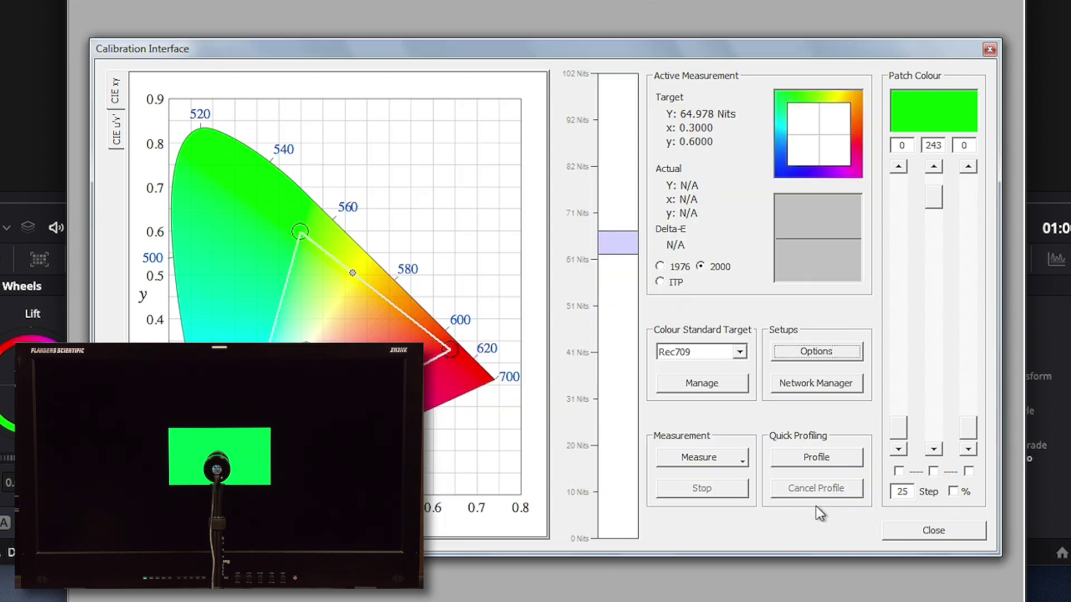
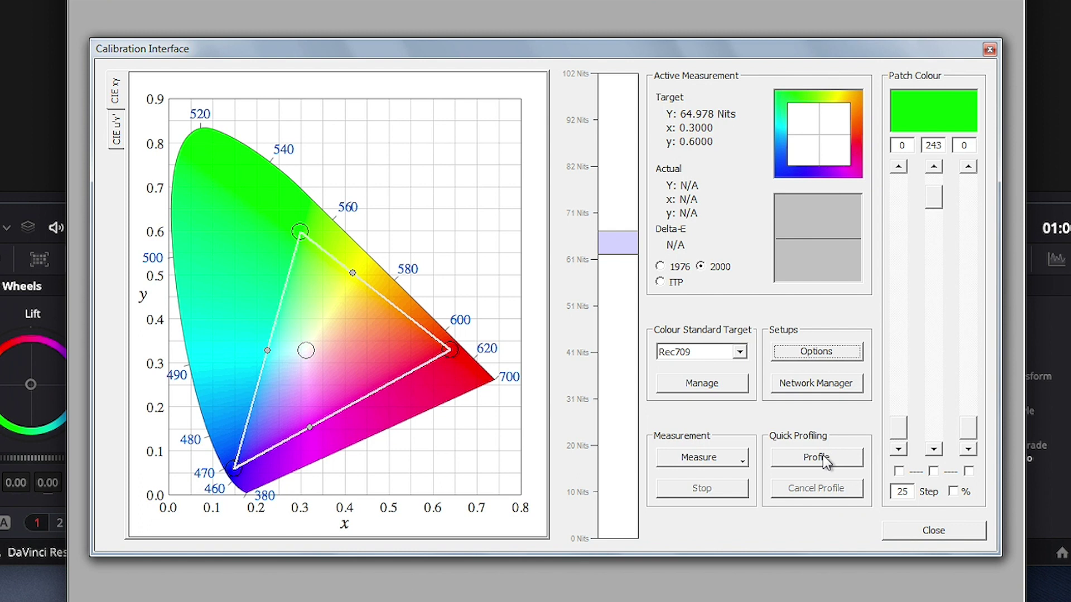
- Set up a quick profile using the inbuilt Grey Only Large patch set in Closed Loop Mode
{"action": "left_click", "coordinate": [812, 458]}
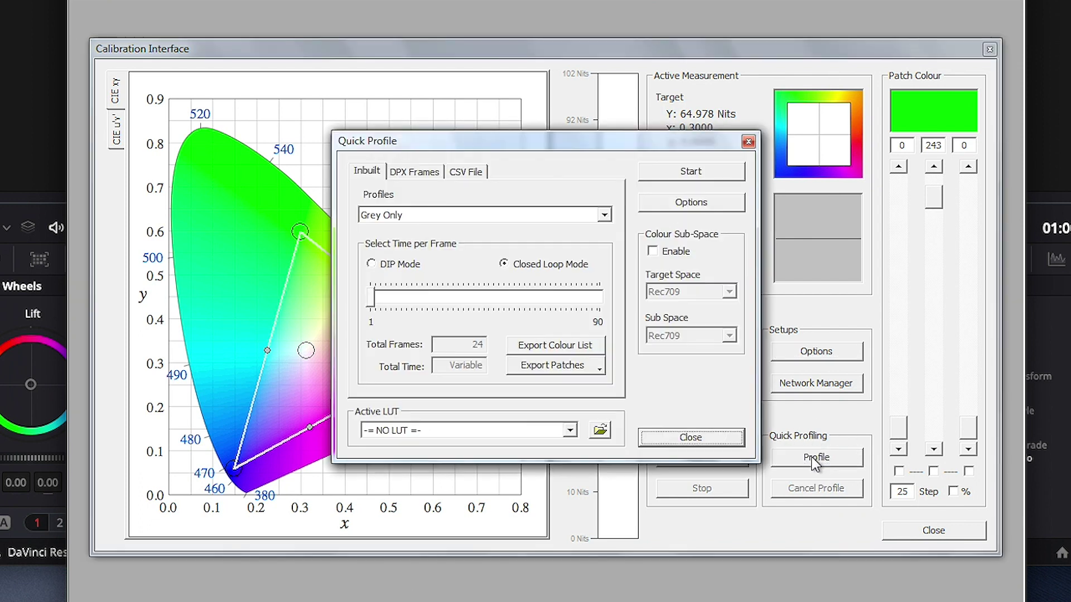
{"action": "left_click", "coordinate": [585, 220]}
{"action": "left_click_drag", "start_coordinate": [608, 241], "coordinate": [597, 281]}
{"action": "left_click", "coordinate": [558, 299]}
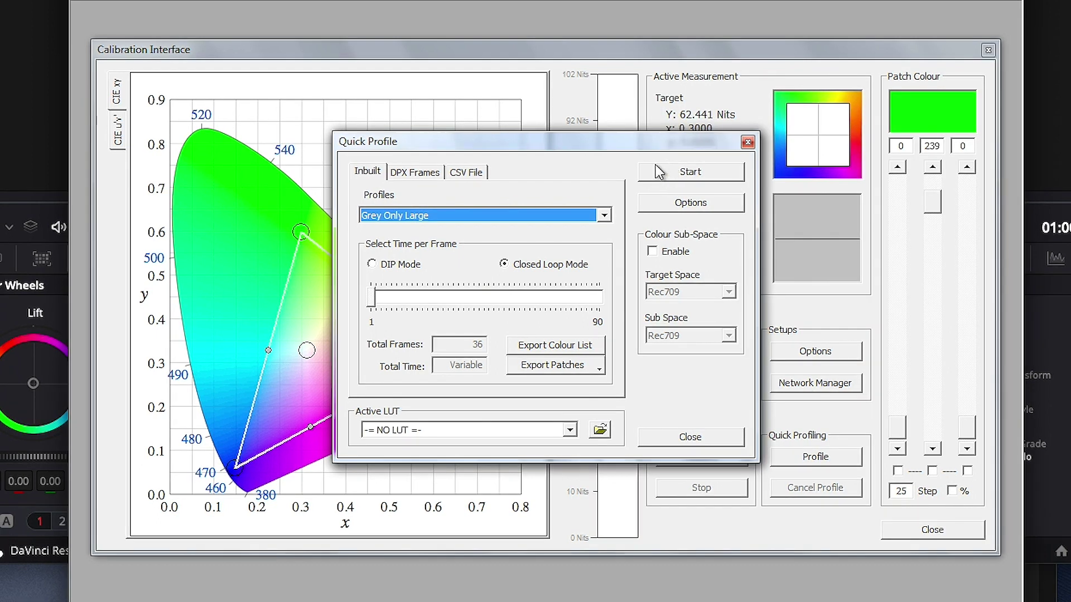
- Run the display characterization under the name 1-1 and dismiss its completion notice
{"action": "left_click", "coordinate": [671, 174]}
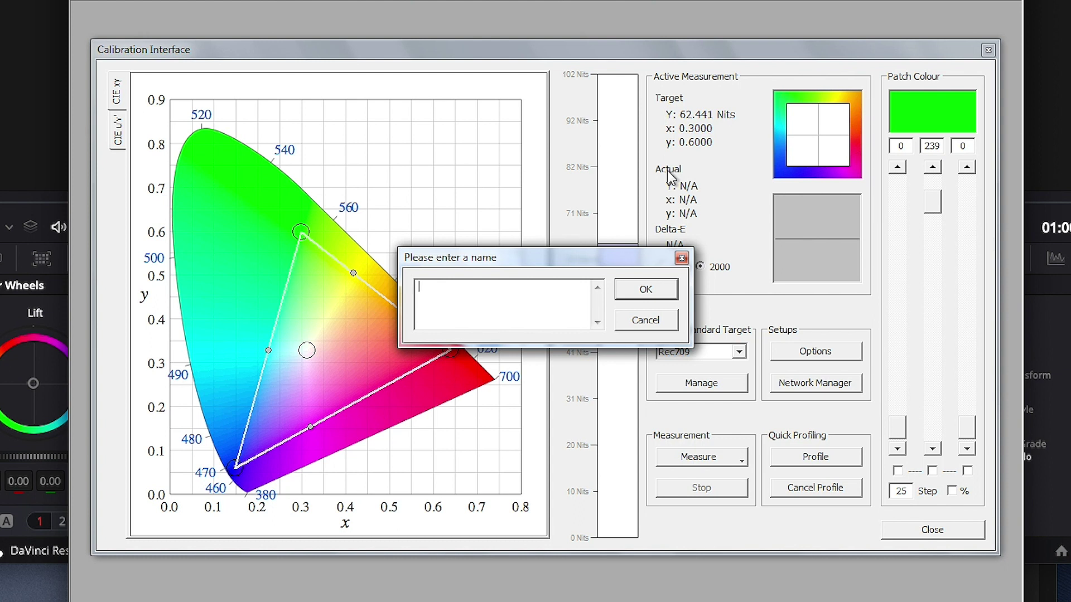
{"action": "type", "text": "1-1"}
{"action": "left_click", "coordinate": [639, 296]}
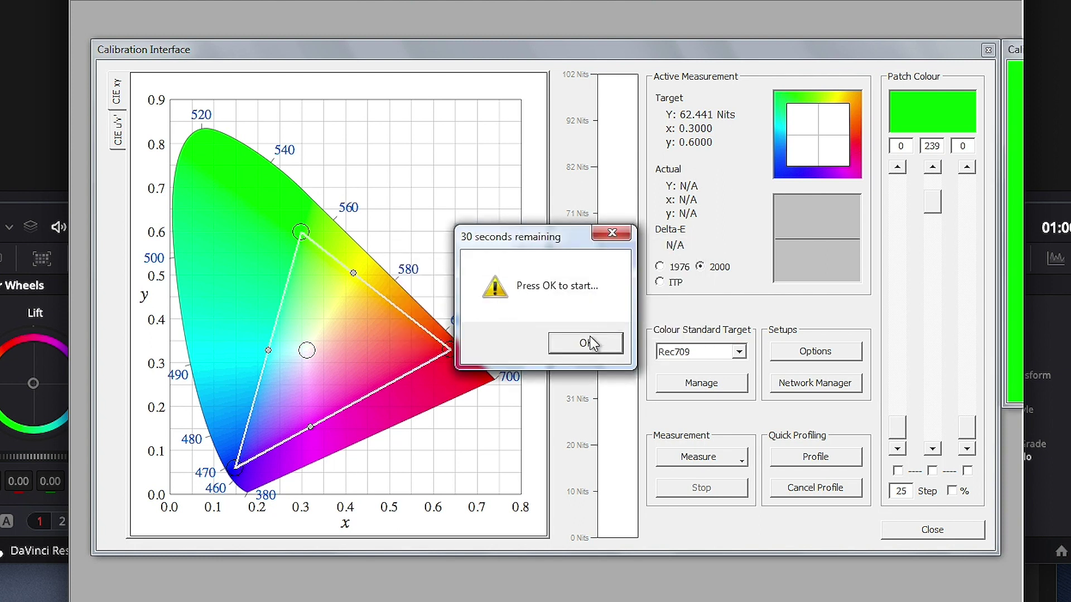
{"action": "left_click", "coordinate": [592, 343]}
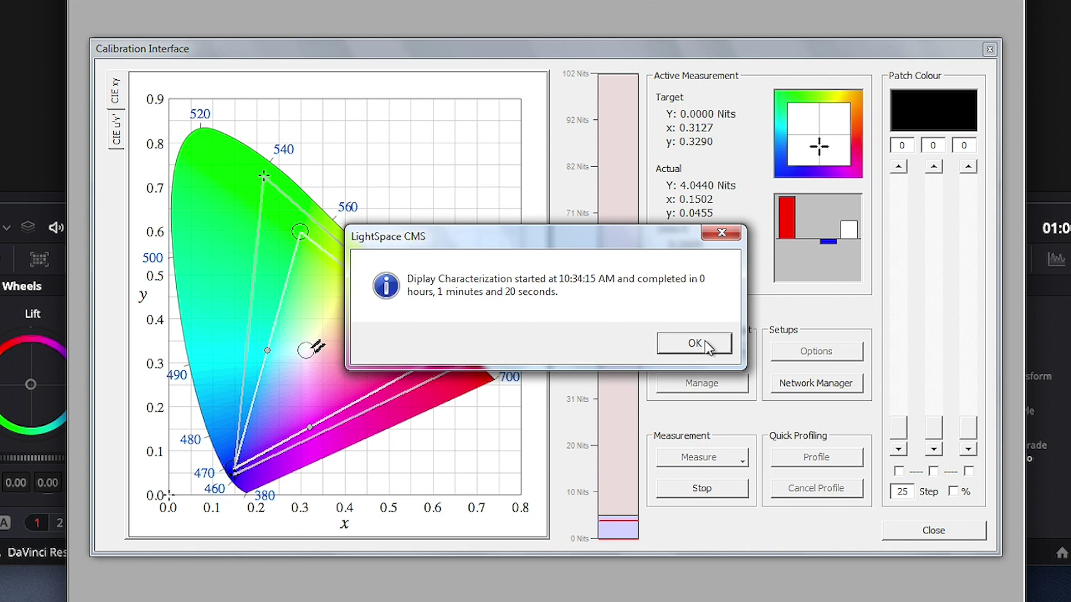
{"action": "left_click", "coordinate": [694, 343]}
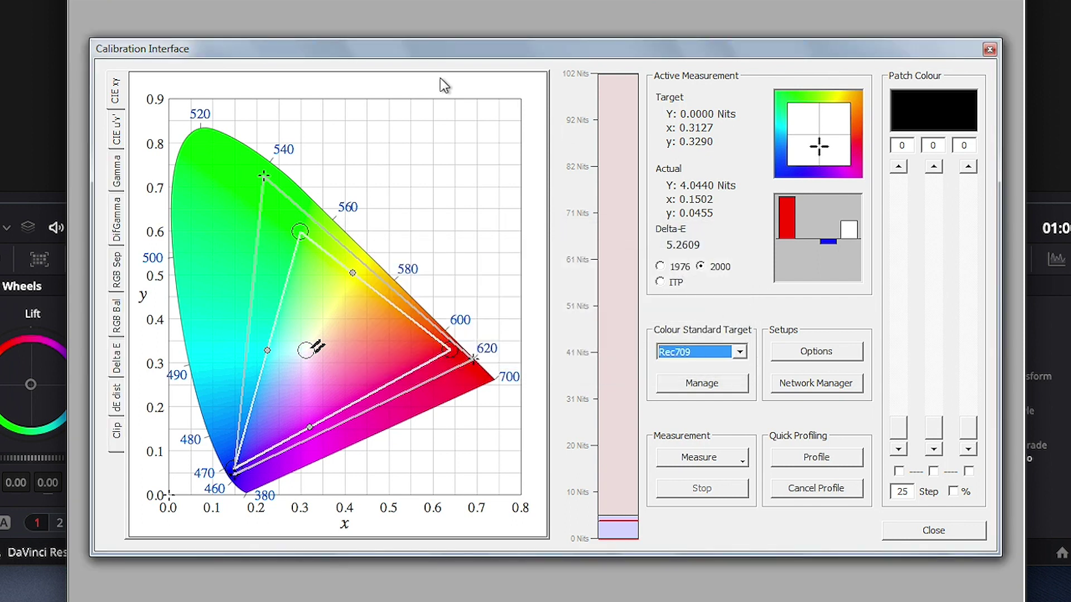
- Examine the gamma curves of the measured profile and close the calibration interface
{"action": "left_click", "coordinate": [118, 171]}
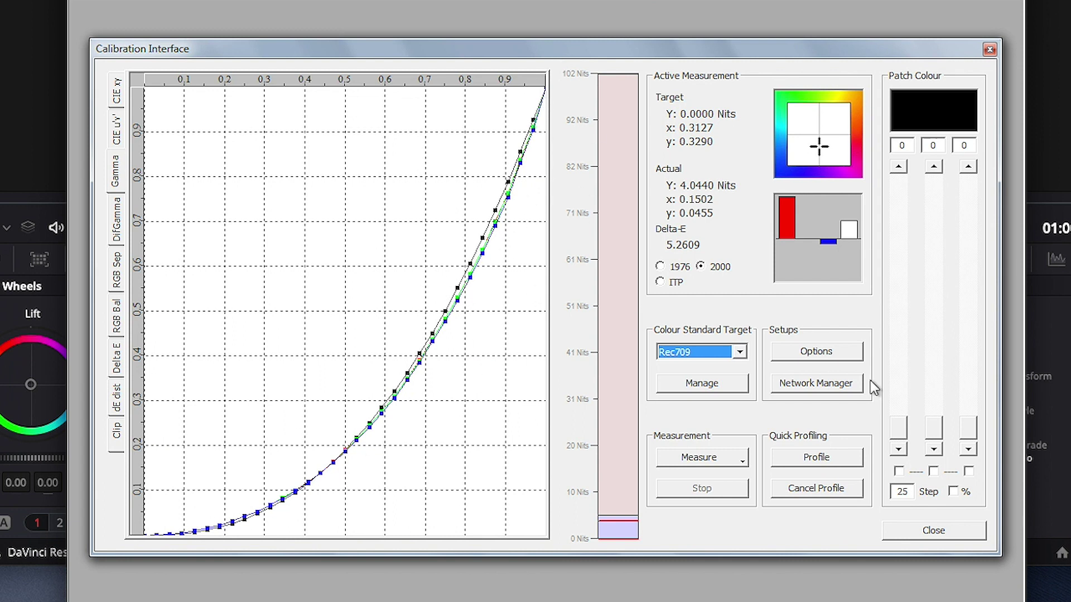
{"action": "left_click", "coordinate": [937, 531]}
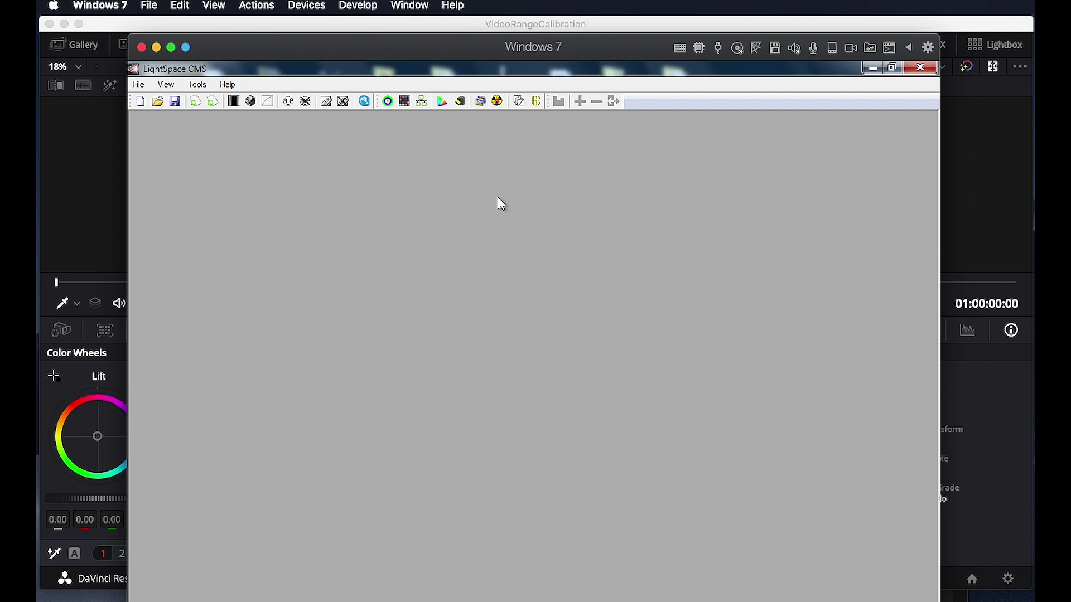
- Start a colour space conversion with Rec709 as the source and the measured 1-1 profile as the destination
{"action": "left_click", "coordinate": [443, 103]}
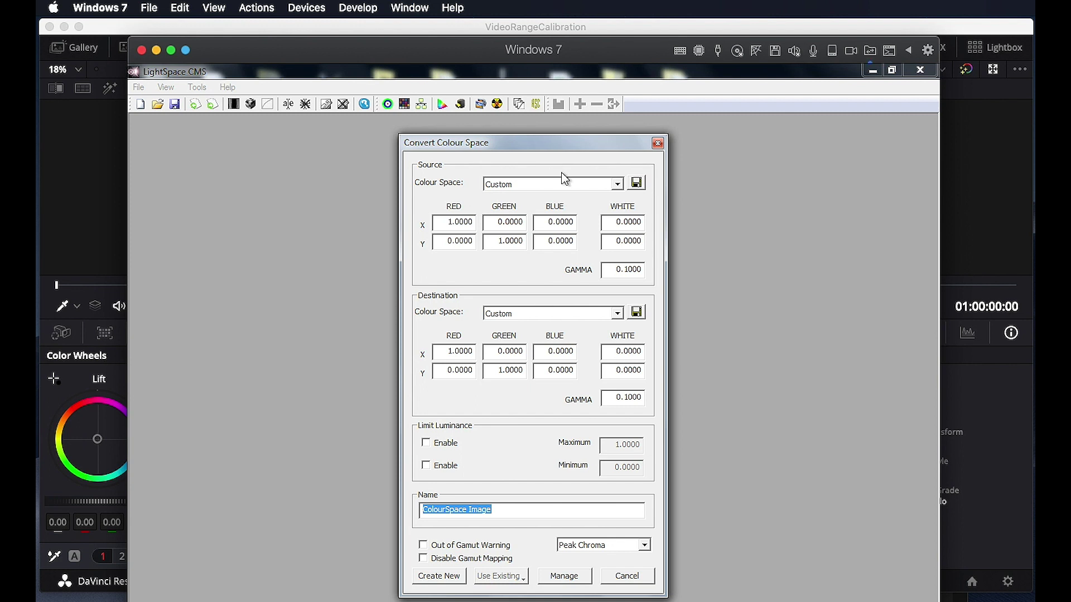
{"action": "left_click", "coordinate": [616, 184]}
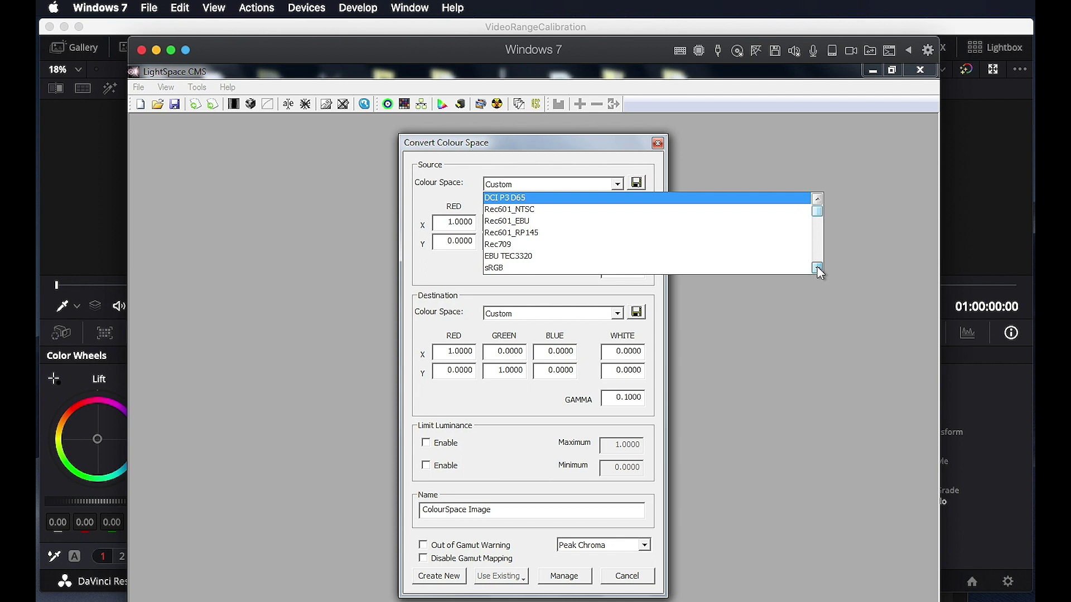
{"action": "left_click", "coordinate": [818, 268]}
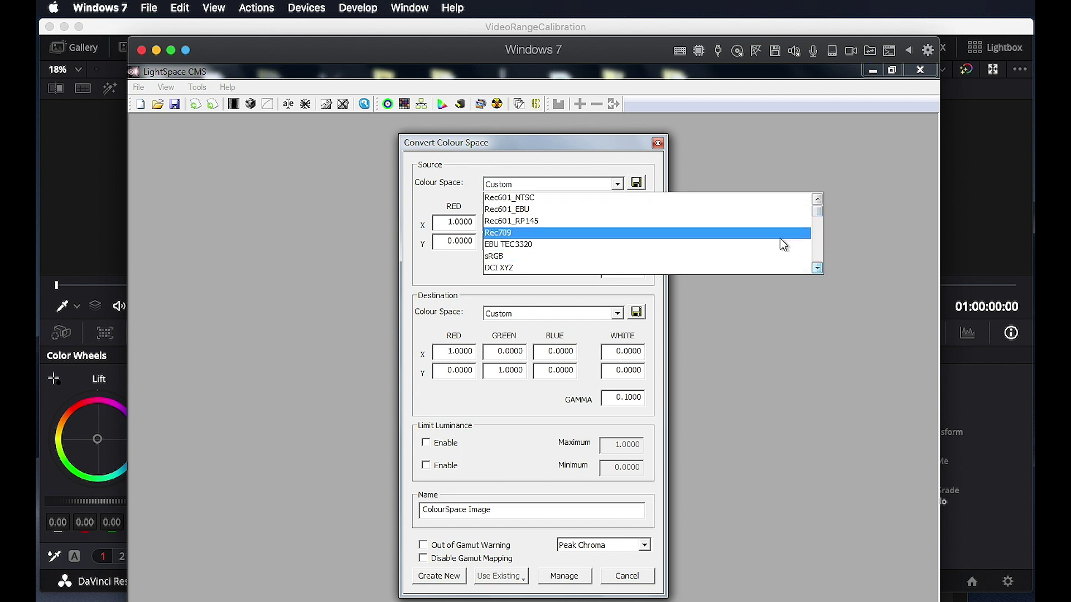
{"action": "left_click", "coordinate": [780, 237]}
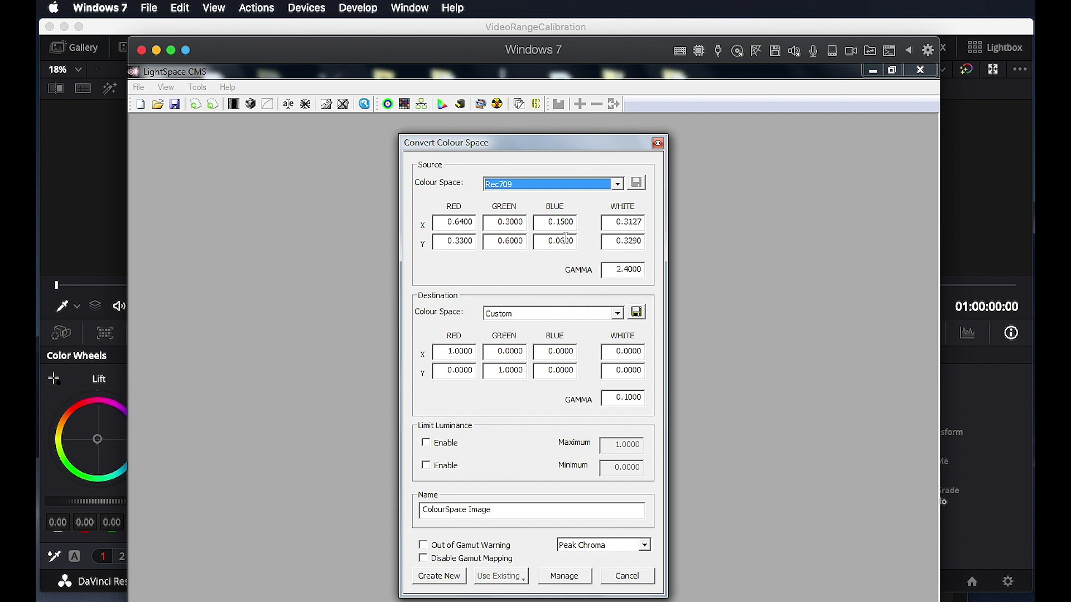
{"action": "left_click", "coordinate": [581, 312]}
{"action": "left_click", "coordinate": [817, 396]}
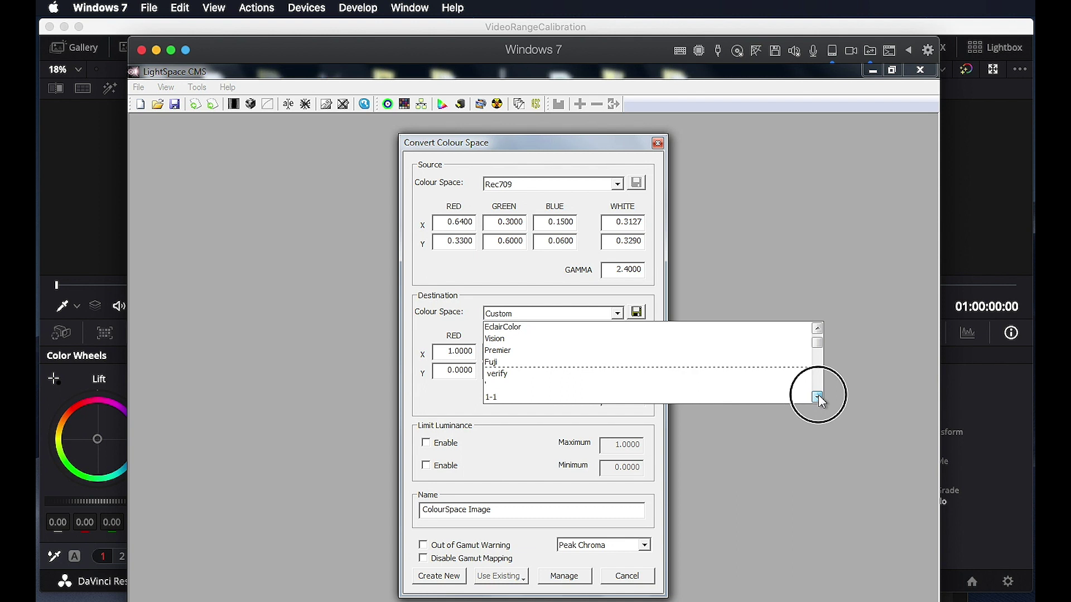
{"action": "left_click", "coordinate": [817, 397]}
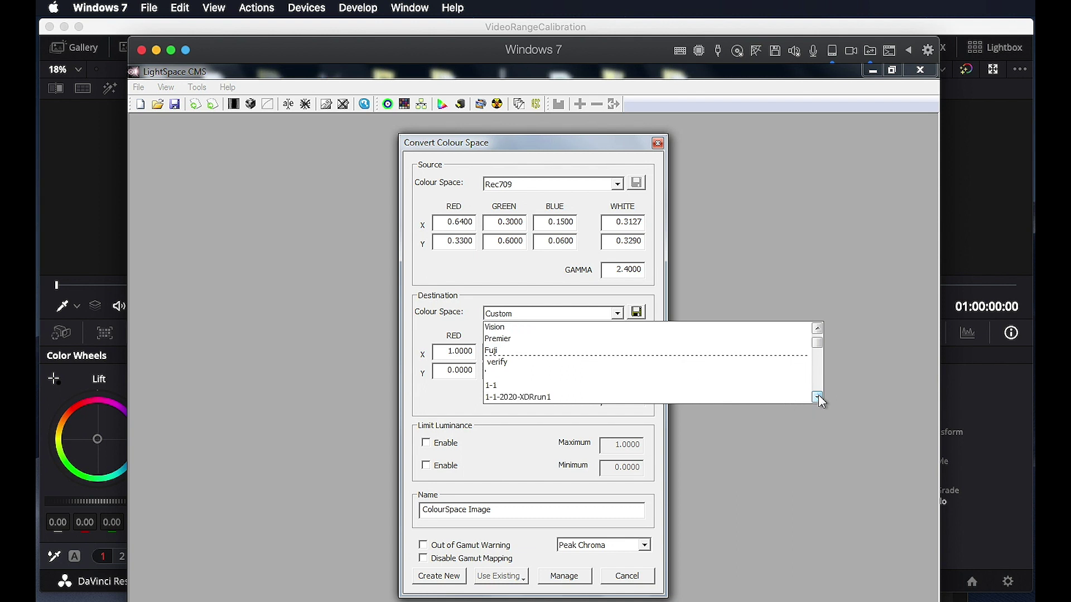
{"action": "left_click", "coordinate": [727, 387]}
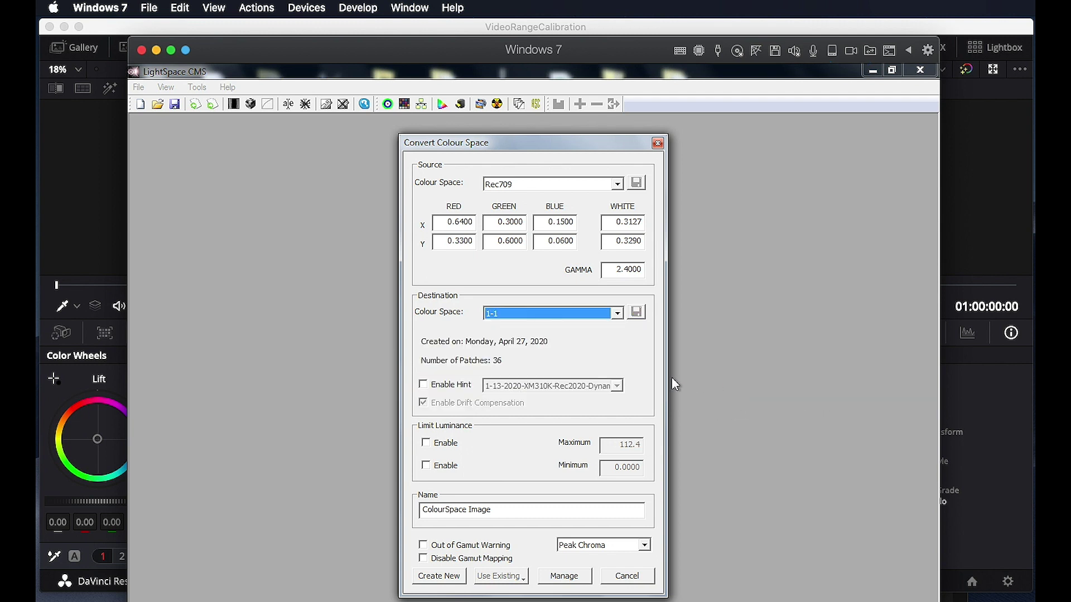
- Name the conversion Back1DR709 and create it as a new LUT
{"action": "left_click", "coordinate": [547, 510]}
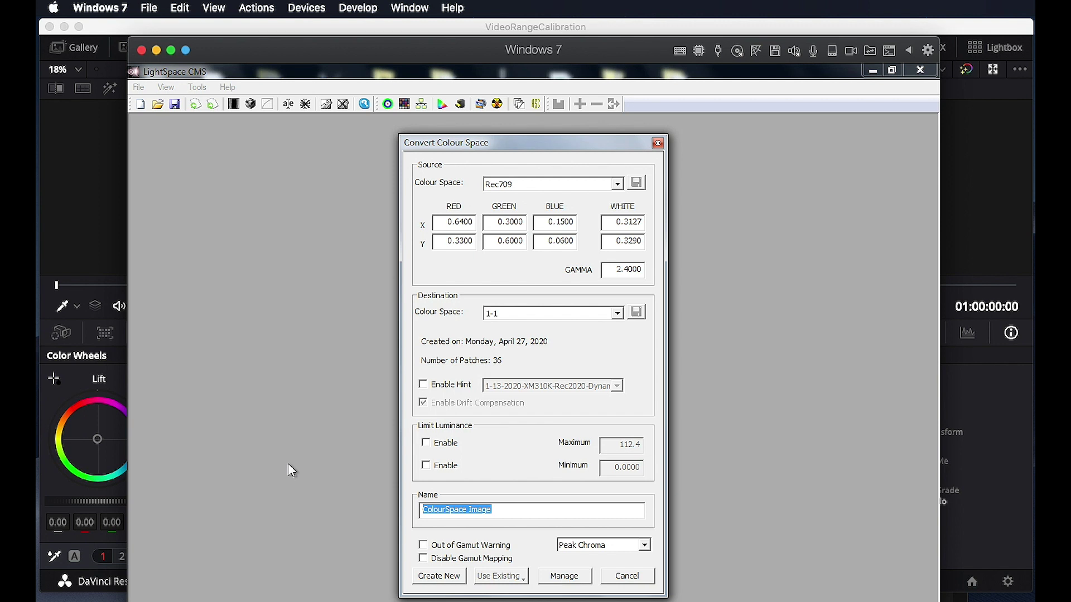
{"action": "type", "text": "Back1D"}
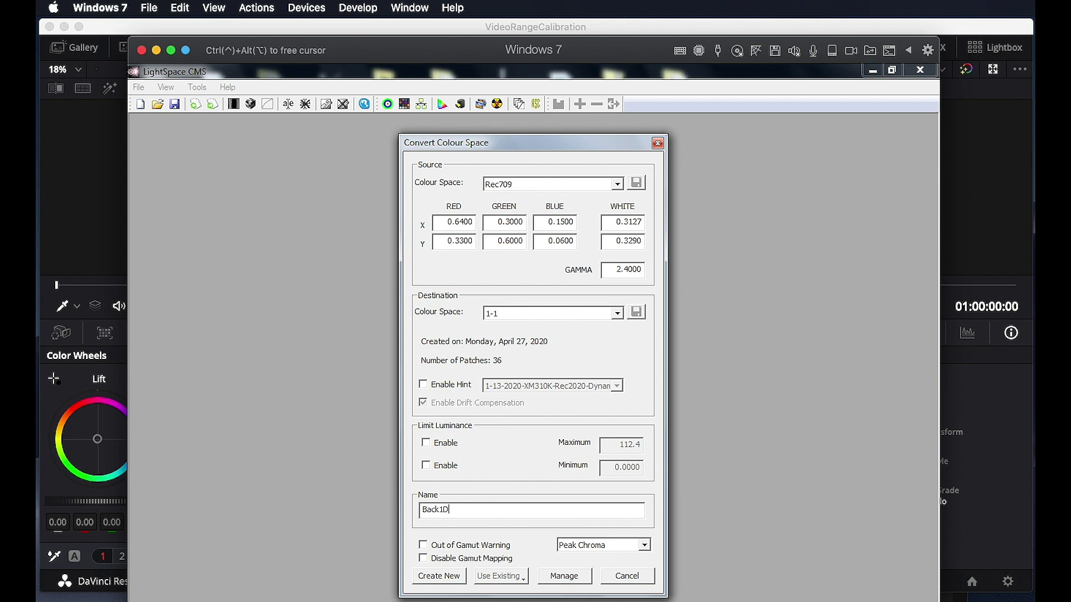
{"action": "type", "text": "-Rec709"}
{"action": "left_click", "coordinate": [452, 576]}
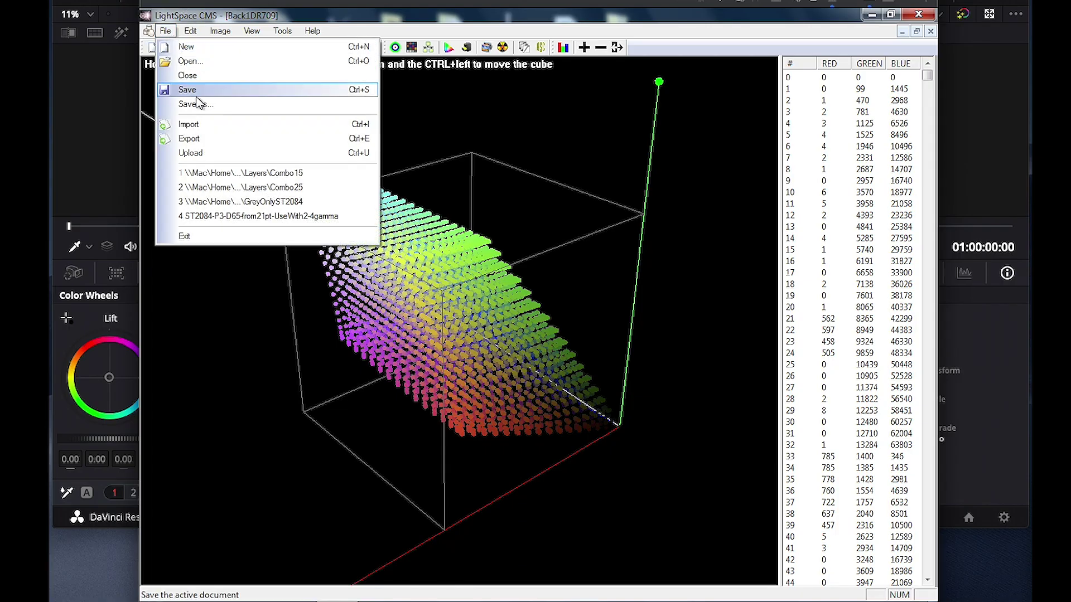
- Upload the new LUT to the XM monitor as its Back 1D for BT.709 with NULL Cube disabled, and close the LUT document
{"action": "left_click", "coordinate": [200, 155]}
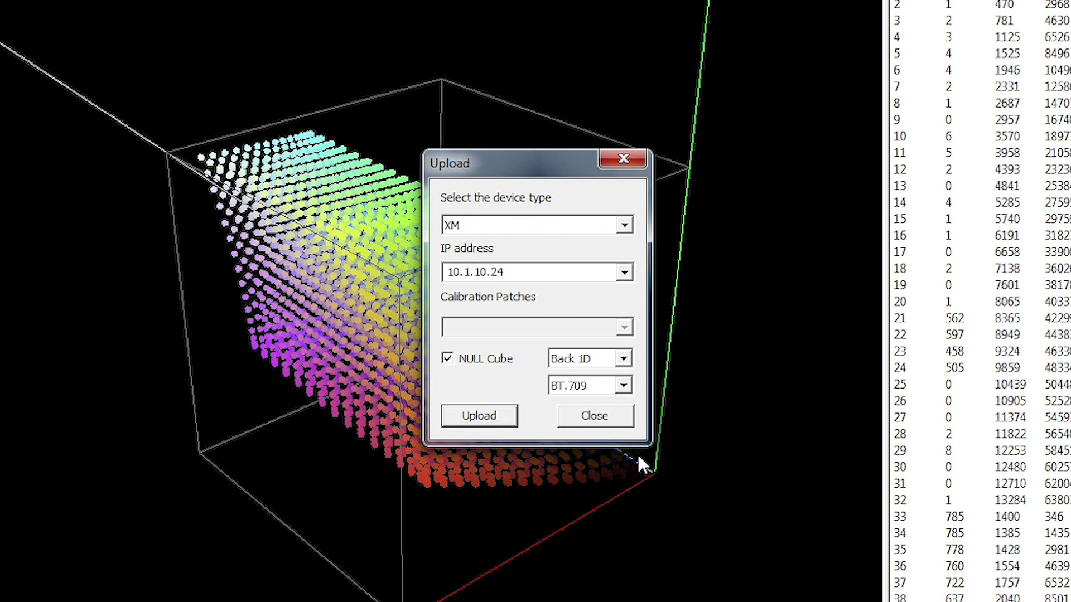
{"action": "left_click", "coordinate": [448, 359]}
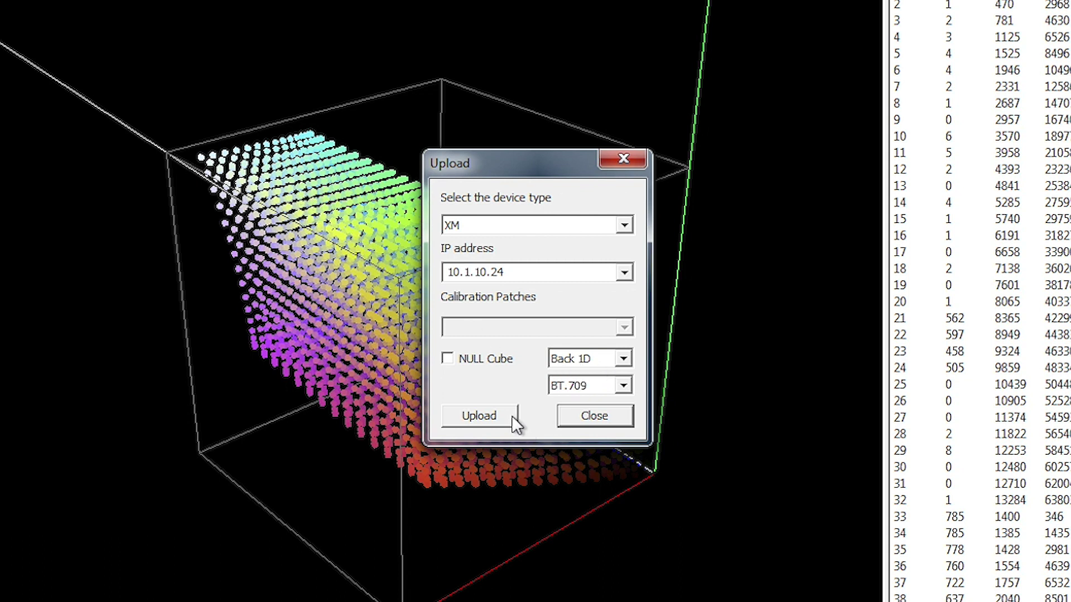
{"action": "left_click", "coordinate": [478, 415]}
{"action": "left_click", "coordinate": [592, 382]}
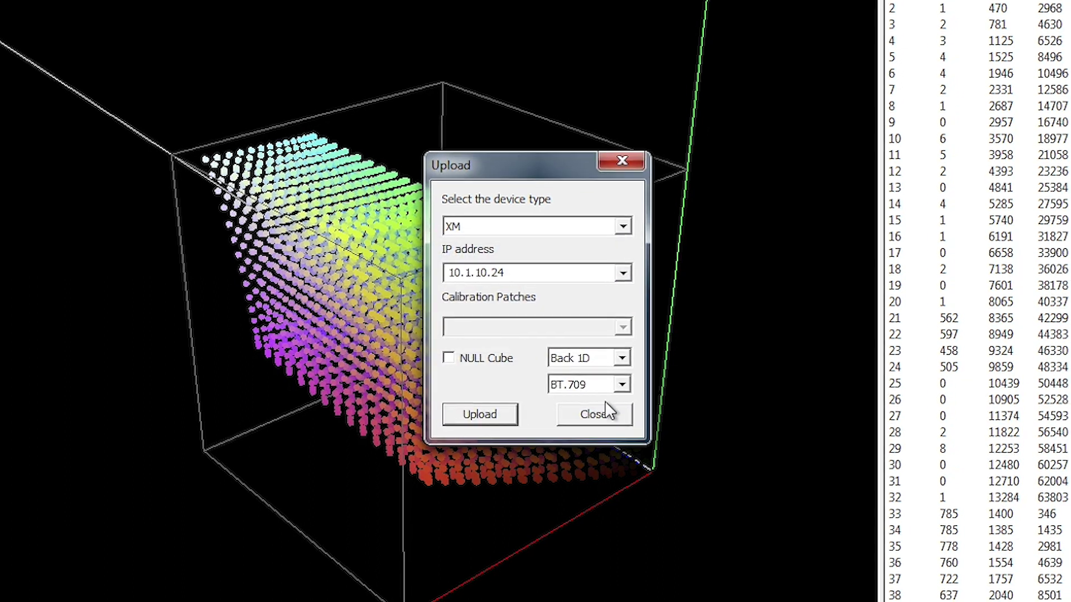
{"action": "left_click", "coordinate": [595, 416]}
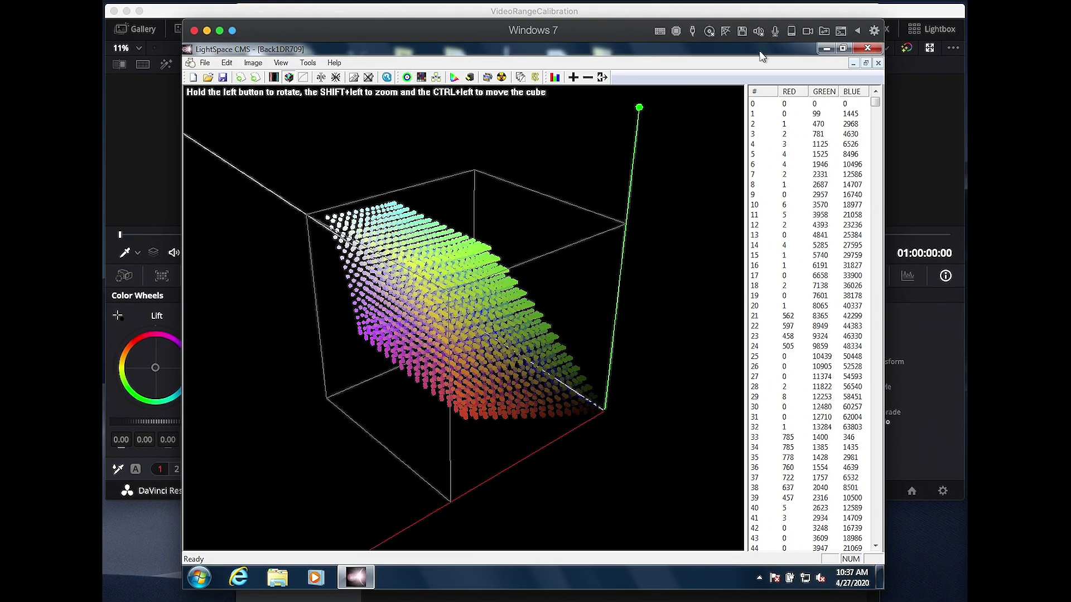
{"action": "left_click", "coordinate": [878, 62]}
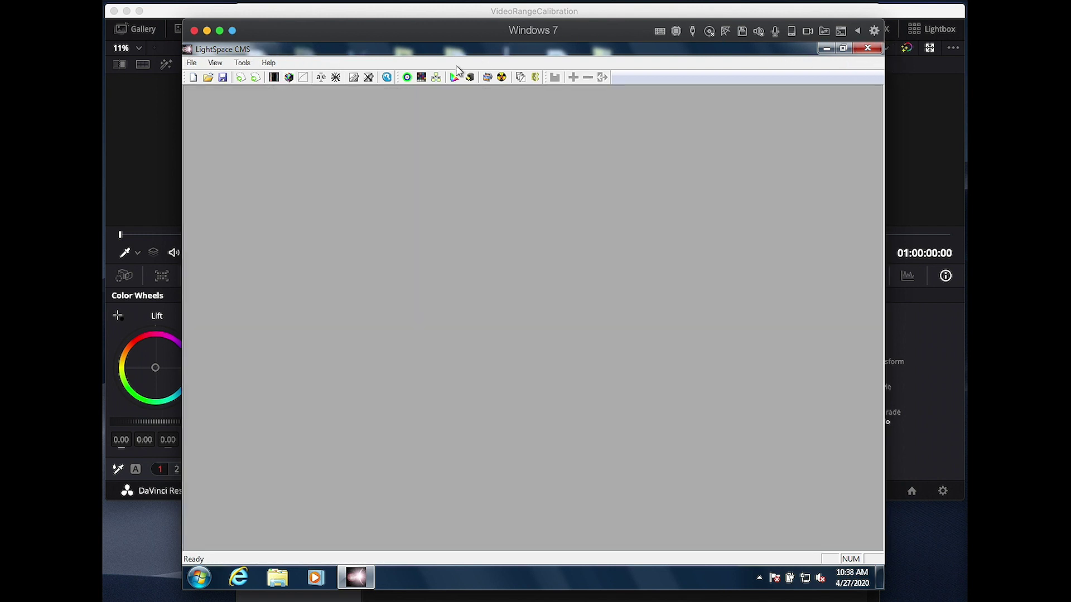
- Reopen the calibration interface and run a Grey Only quick profile named 1-1-2
{"action": "left_click", "coordinate": [407, 80]}
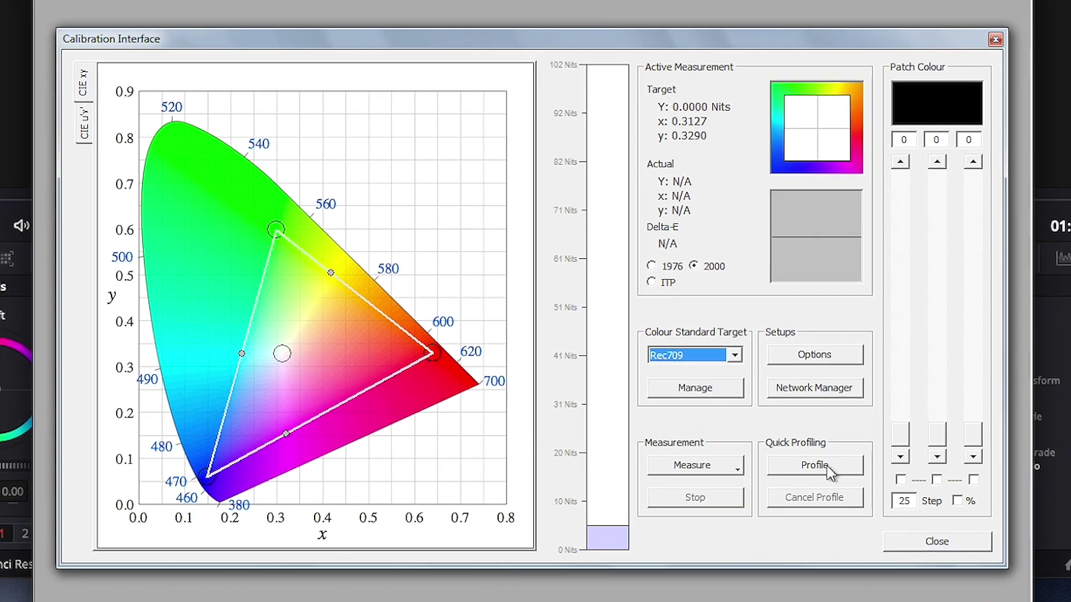
{"action": "left_click", "coordinate": [801, 456]}
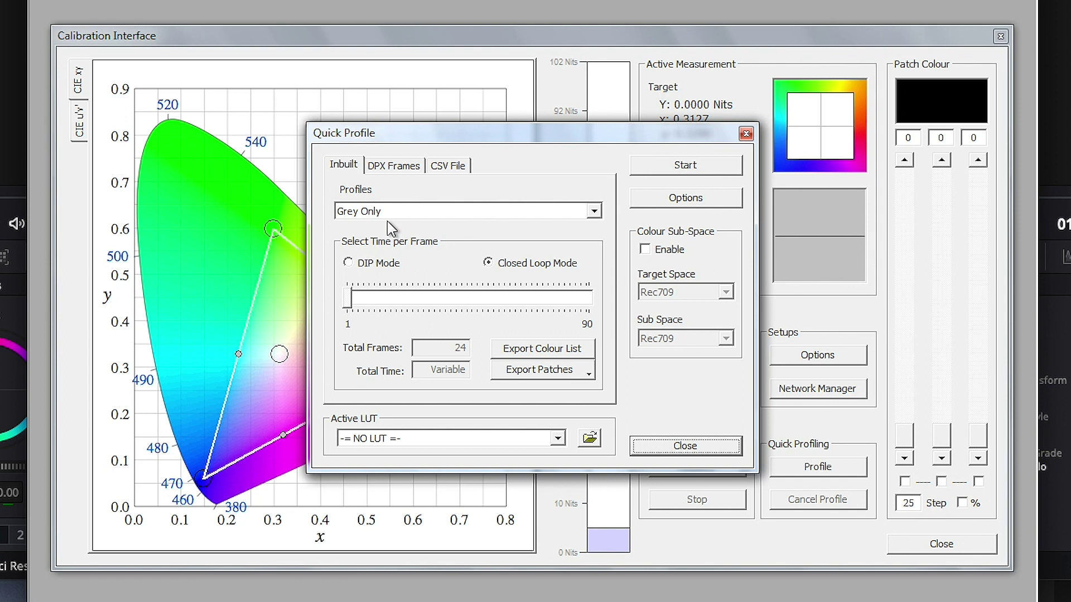
{"action": "left_click", "coordinate": [685, 166]}
{"action": "type", "text": "1-1"}
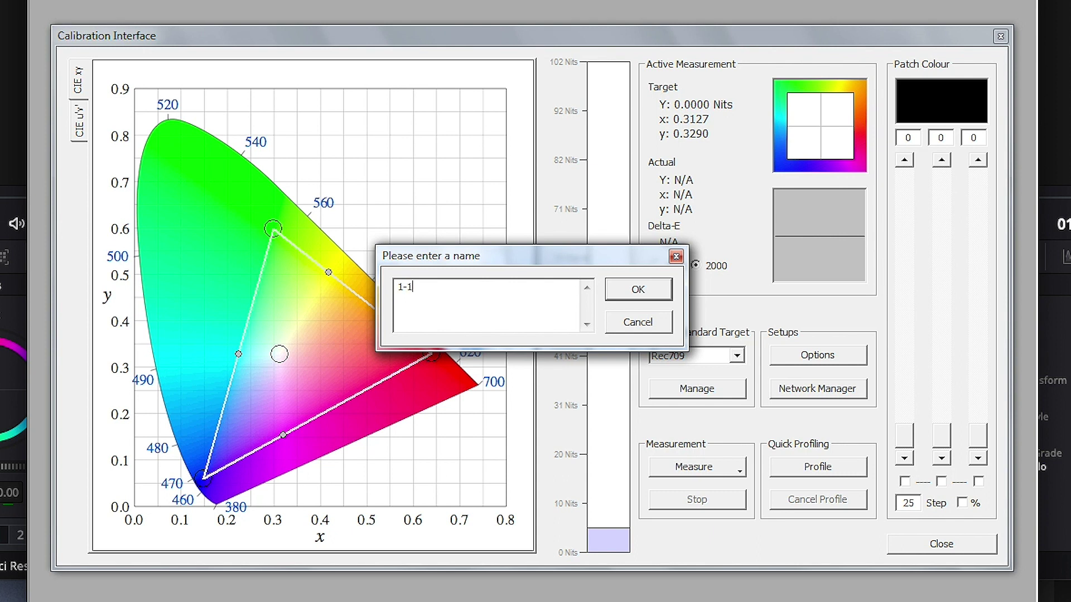
{"action": "type", "text": "-2"}
{"action": "left_click", "coordinate": [647, 300]}
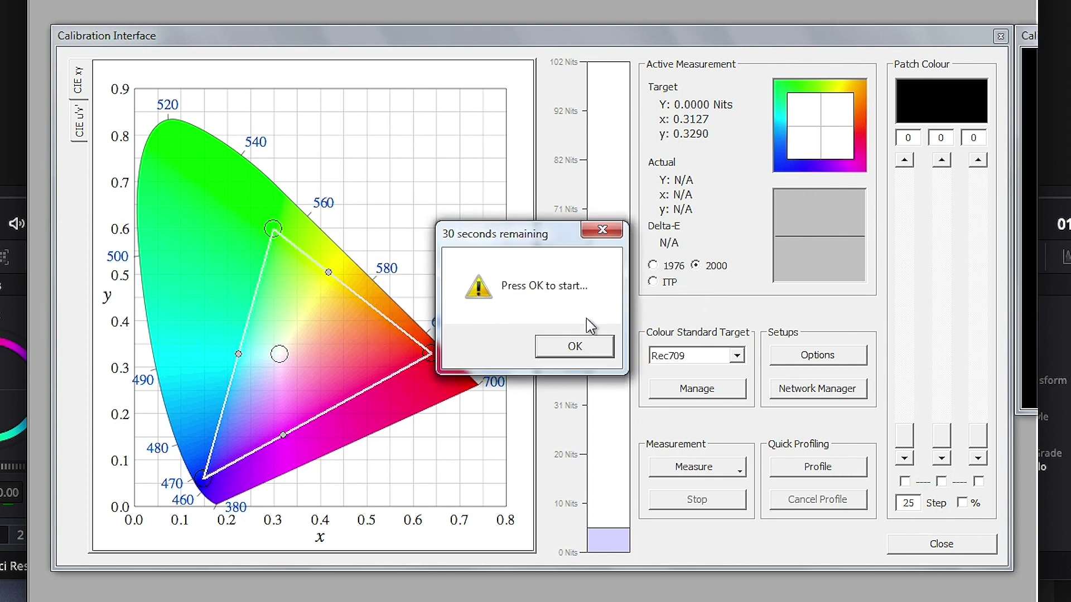
{"action": "left_click", "coordinate": [564, 350]}
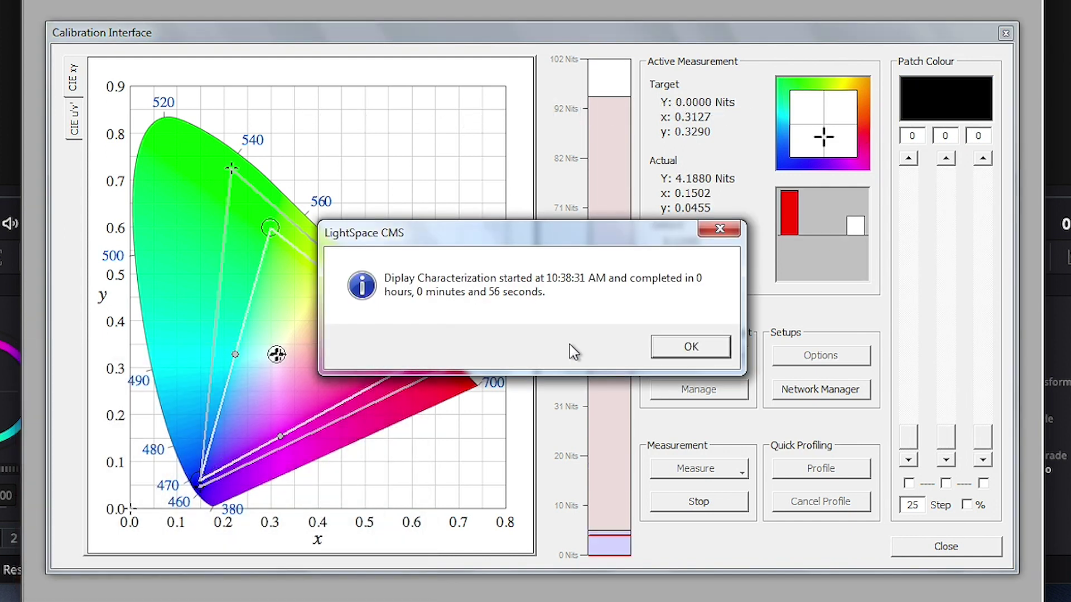
{"action": "left_click", "coordinate": [691, 347]}
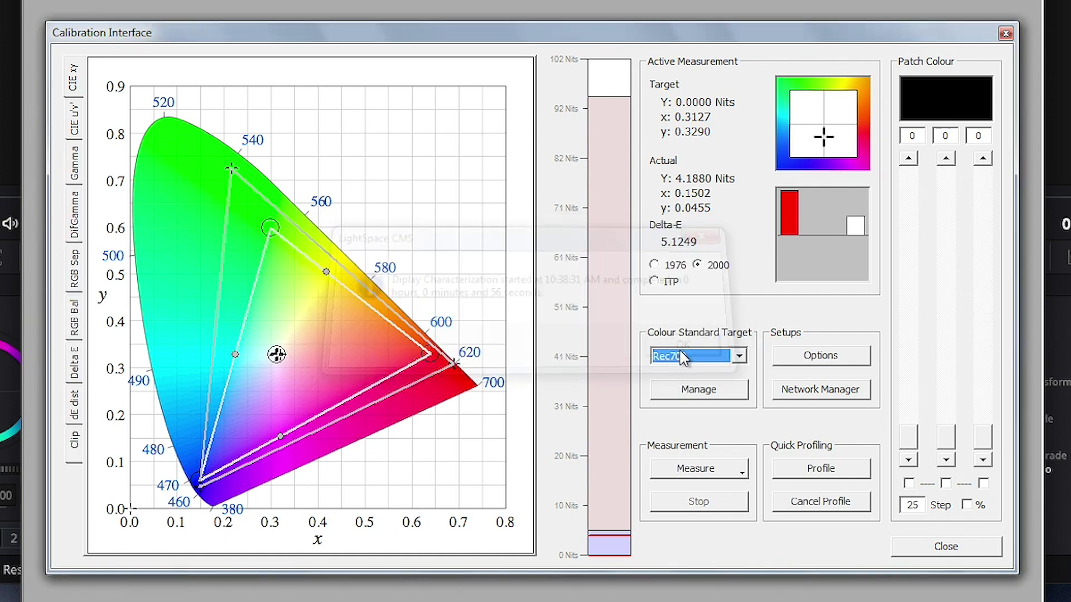
- Examine the gamma and RGB balance graphs of the 1-1-2 measurement against Rec709 and close the calibration interface
{"action": "left_click", "coordinate": [71, 162]}
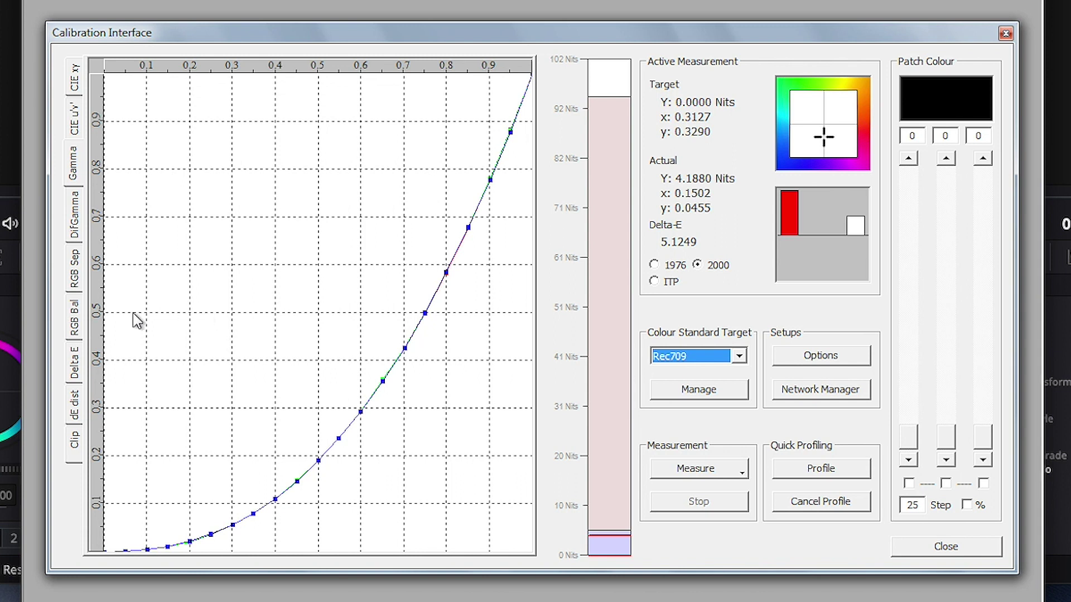
{"action": "left_click", "coordinate": [76, 320]}
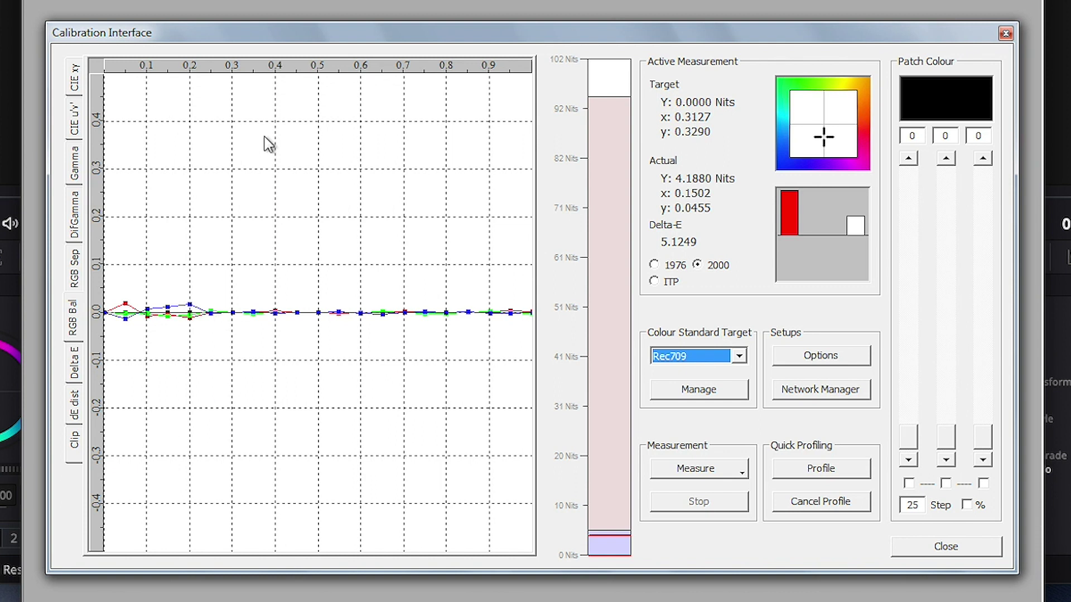
{"action": "left_click", "coordinate": [965, 552]}
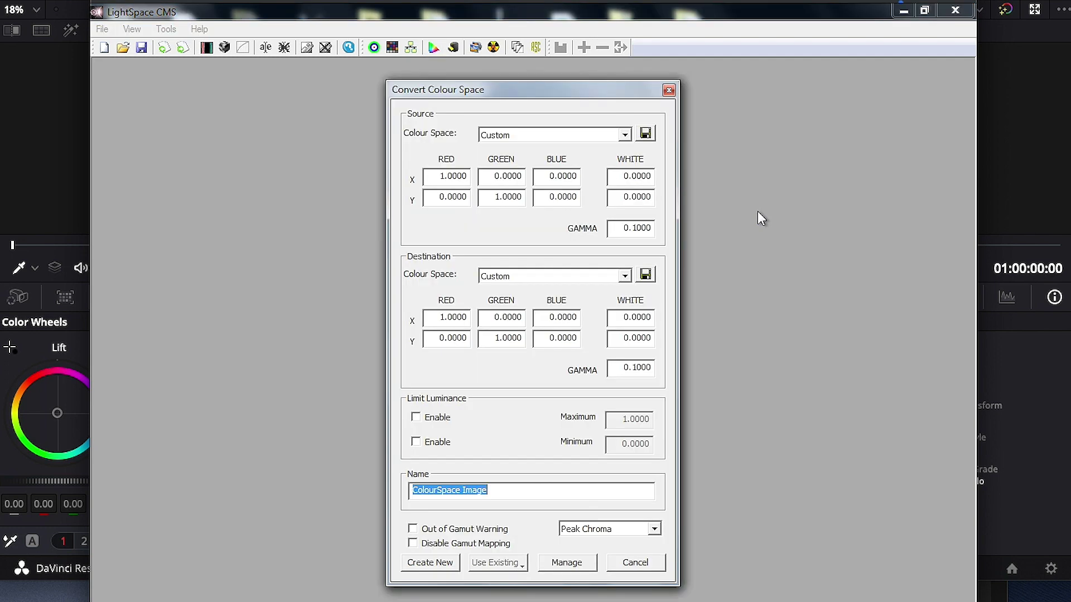
- Set up a colour space conversion with Rec709 as the source and the measured 1-1-2 profile as the destination
{"action": "left_click", "coordinate": [611, 137]}
{"action": "left_click", "coordinate": [842, 226]}
{"action": "left_click", "coordinate": [842, 226]}
{"action": "left_click", "coordinate": [842, 225]}
{"action": "left_click", "coordinate": [780, 199]}
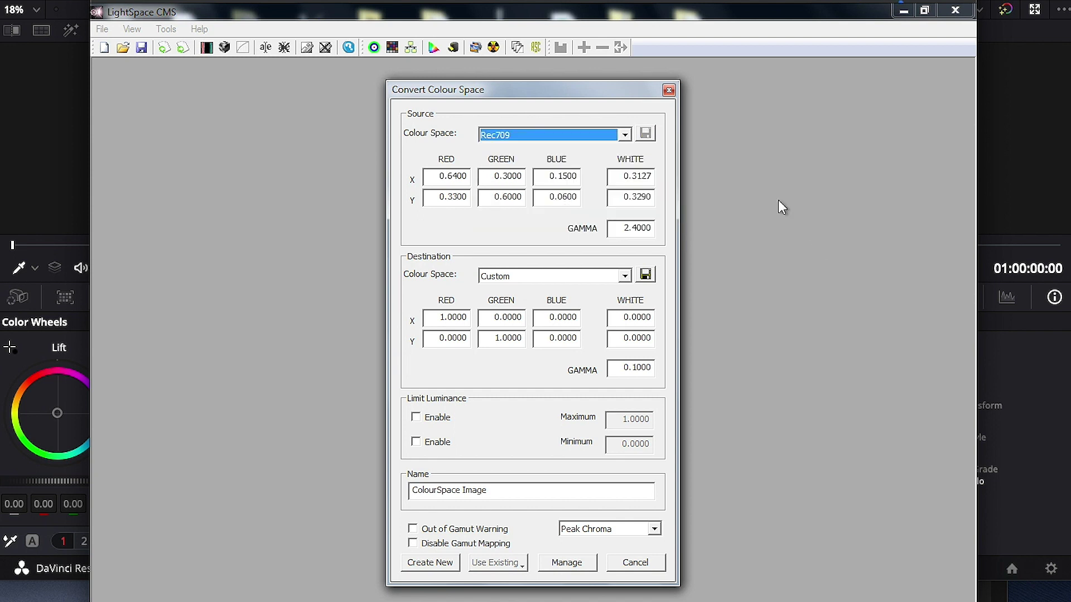
{"action": "left_click", "coordinate": [610, 275]}
{"action": "left_click", "coordinate": [842, 367]}
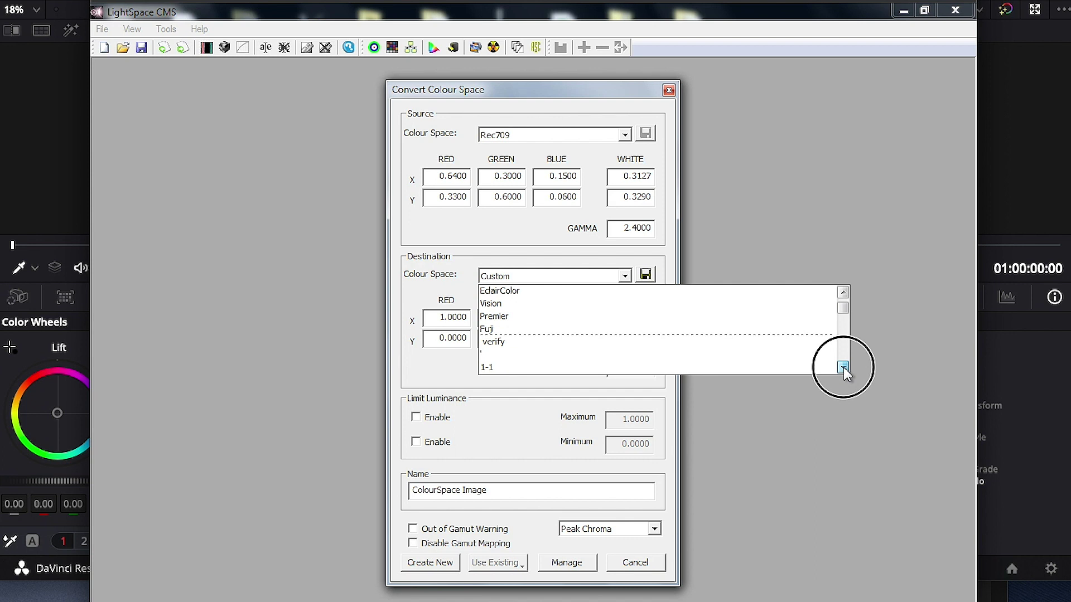
{"action": "left_click", "coordinate": [843, 367]}
{"action": "left_click", "coordinate": [843, 367]}
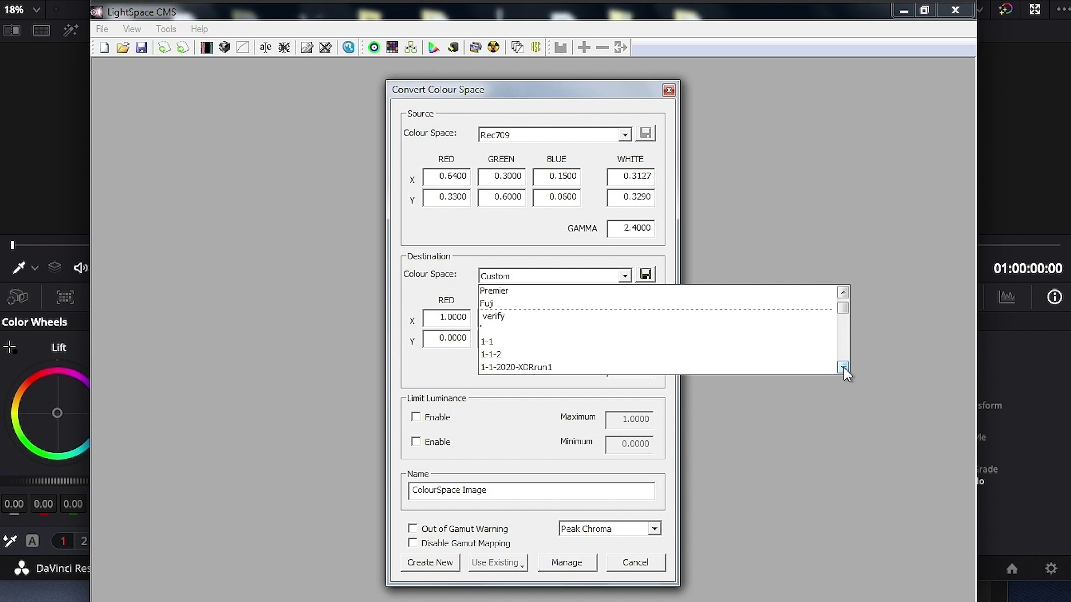
{"action": "left_click", "coordinate": [785, 355]}
- Create the conversion as a new LUT named Rec709-3D and inspect it as a rotated 3D cube
{"action": "left_click_drag", "start_coordinate": [554, 491], "coordinate": [192, 387]}
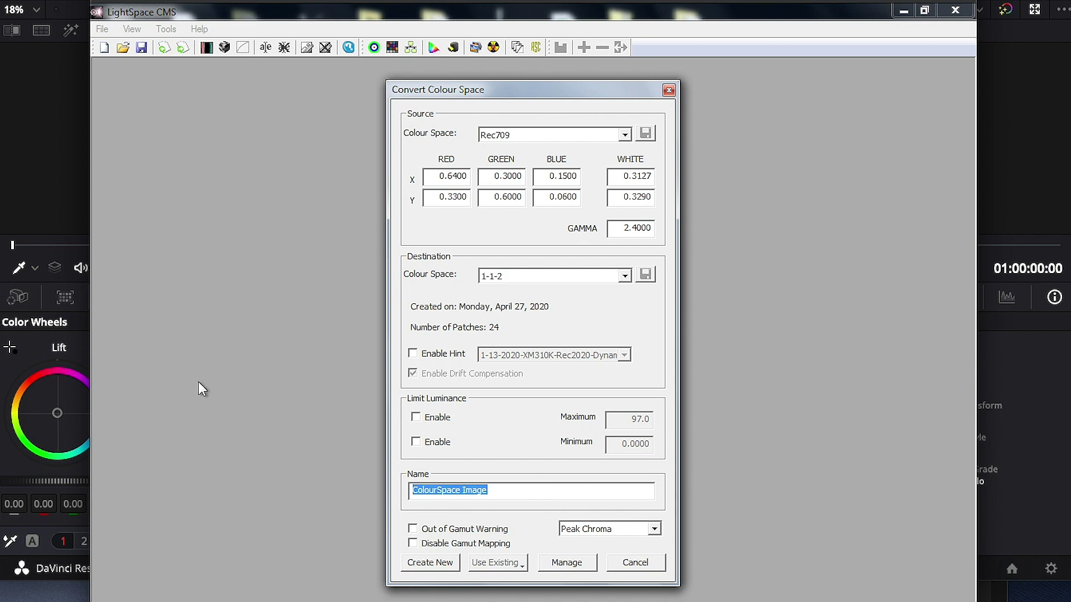
{"action": "type", "text": "Rec709"}
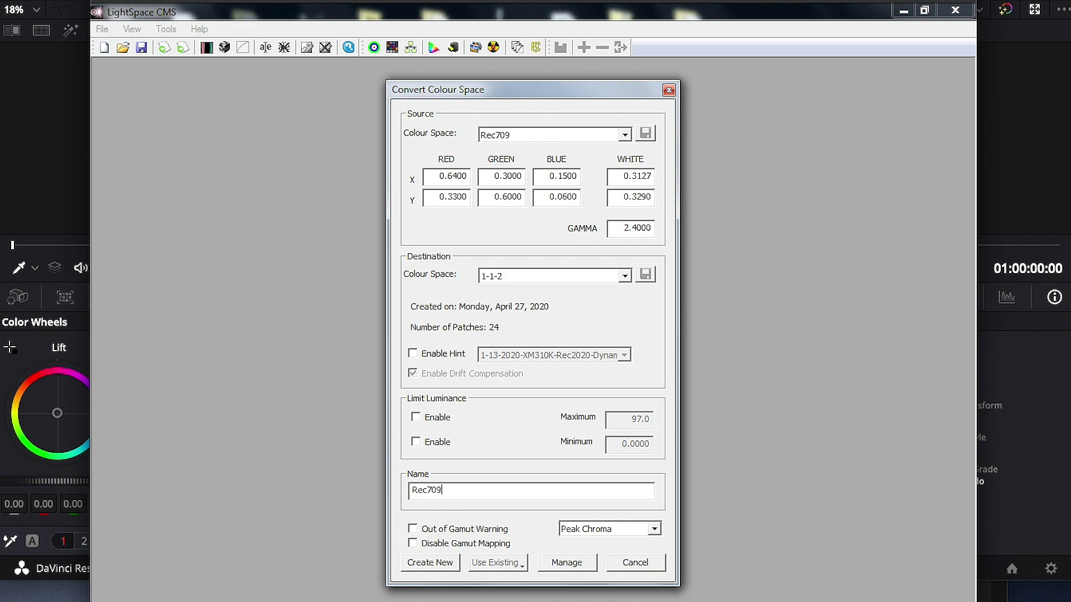
{"action": "type", "text": "-3D"}
{"action": "left_click", "coordinate": [441, 562]}
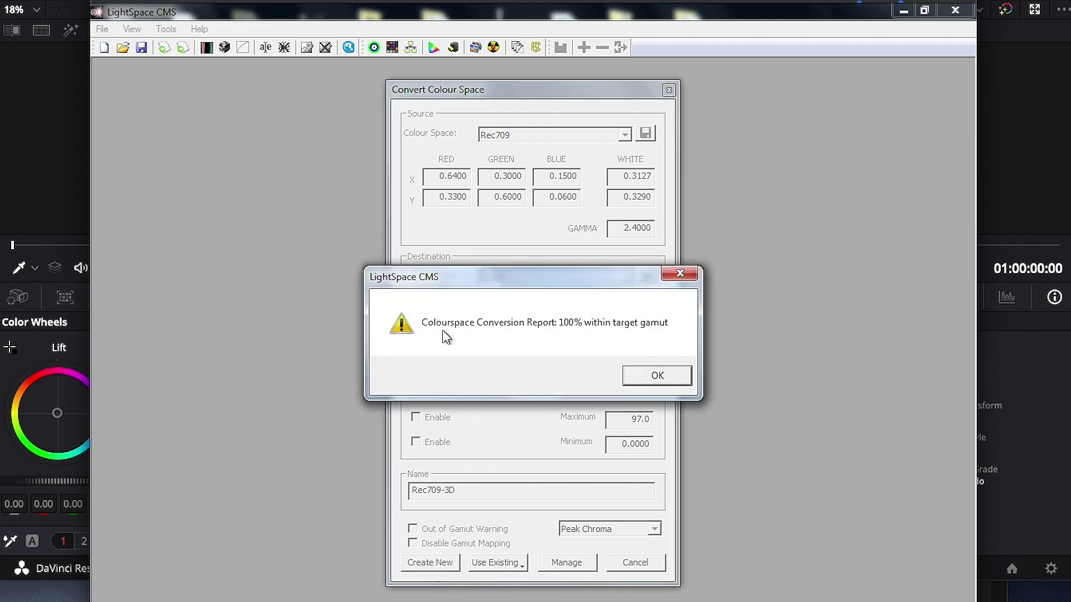
{"action": "left_click", "coordinate": [659, 376]}
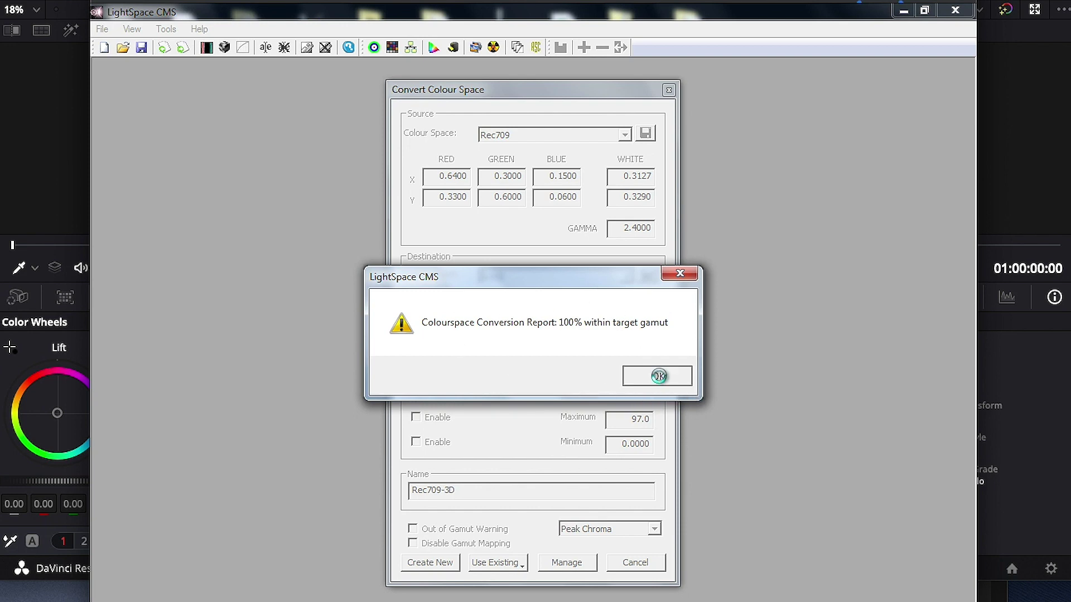
{"action": "left_click", "coordinate": [224, 48]}
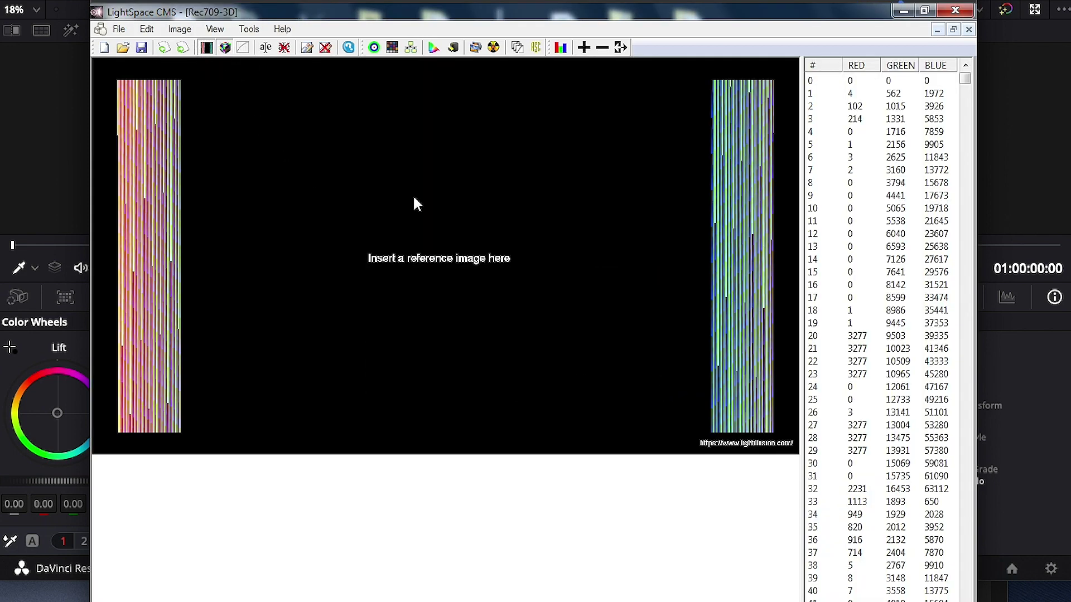
{"action": "left_click_drag", "start_coordinate": [502, 299], "coordinate": [379, 239]}
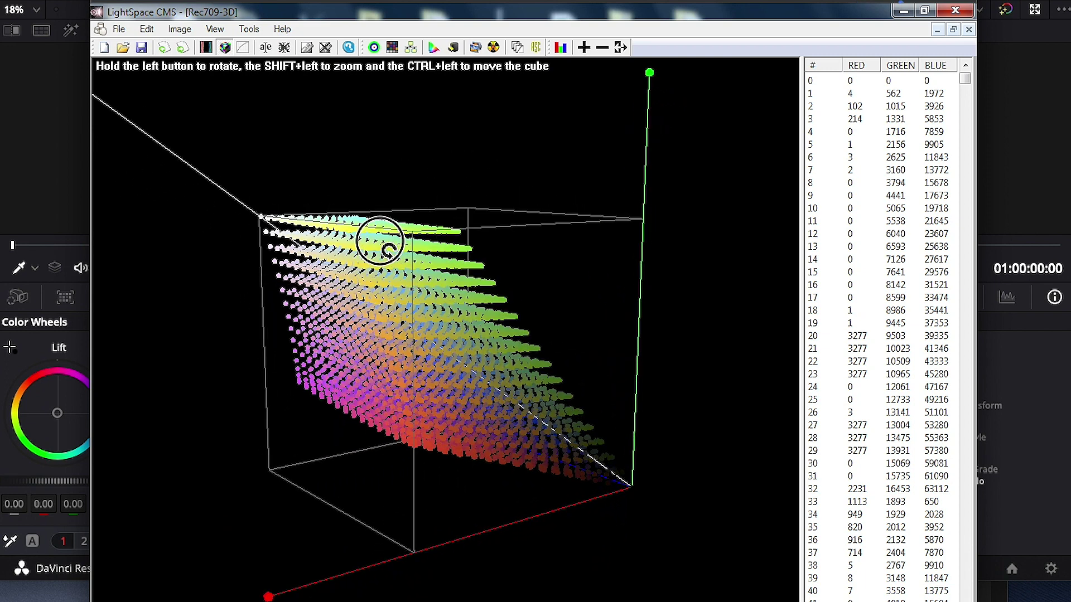
- Upload the Rec709-3D LUT to the XM monitor as 1D + 3D for BT.709 and close the upload dialog
{"action": "left_click", "coordinate": [121, 33]}
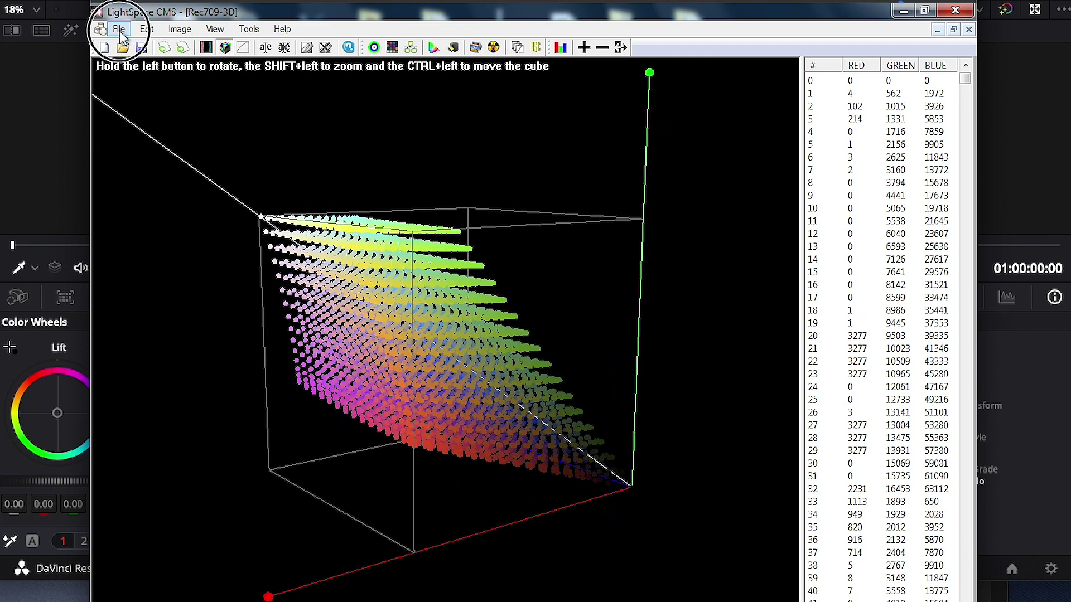
{"action": "left_click", "coordinate": [184, 165]}
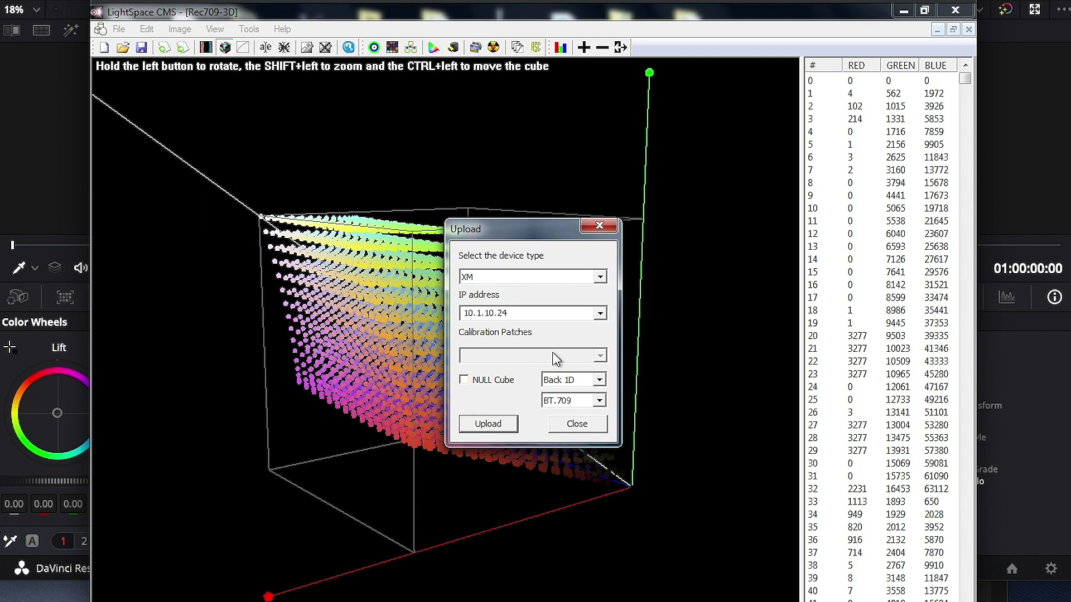
{"action": "left_click", "coordinate": [599, 379]}
{"action": "left_click", "coordinate": [588, 394]}
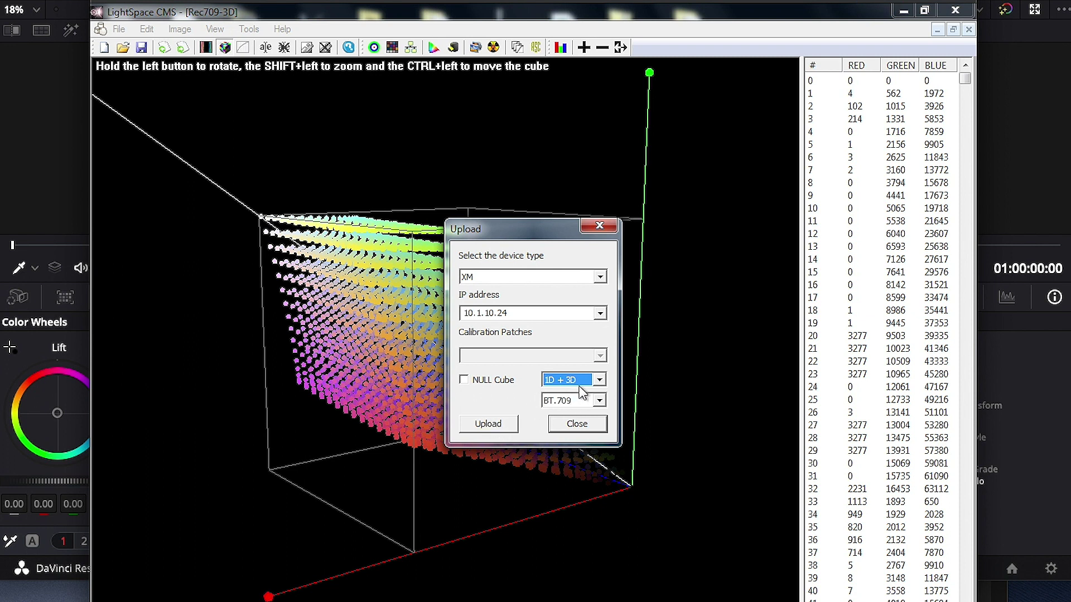
{"action": "left_click", "coordinate": [599, 379]}
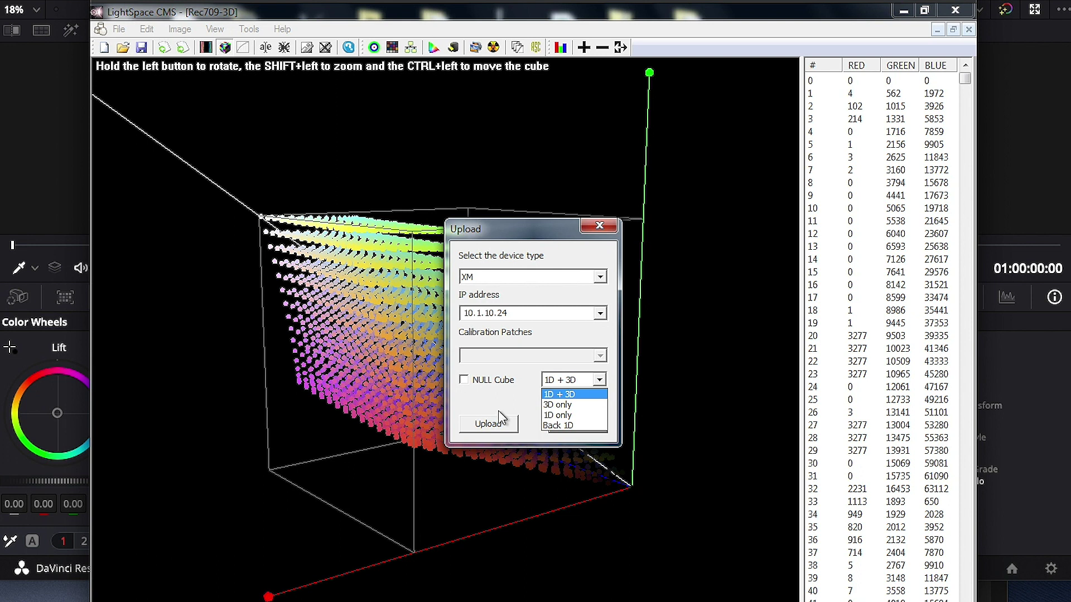
{"action": "left_click", "coordinate": [569, 395]}
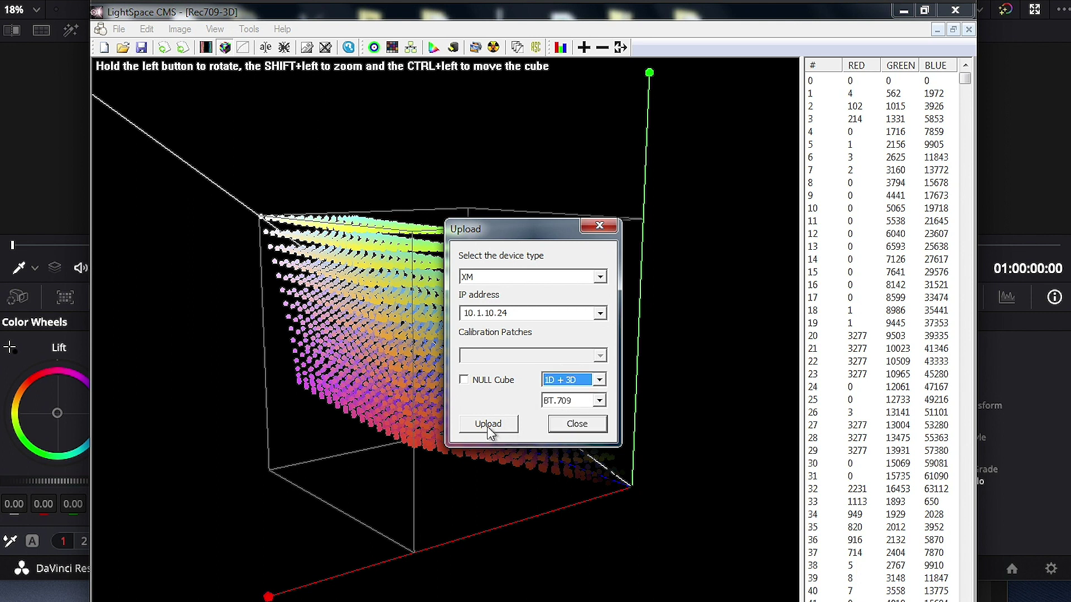
{"action": "left_click", "coordinate": [488, 425]}
{"action": "left_click", "coordinate": [582, 398]}
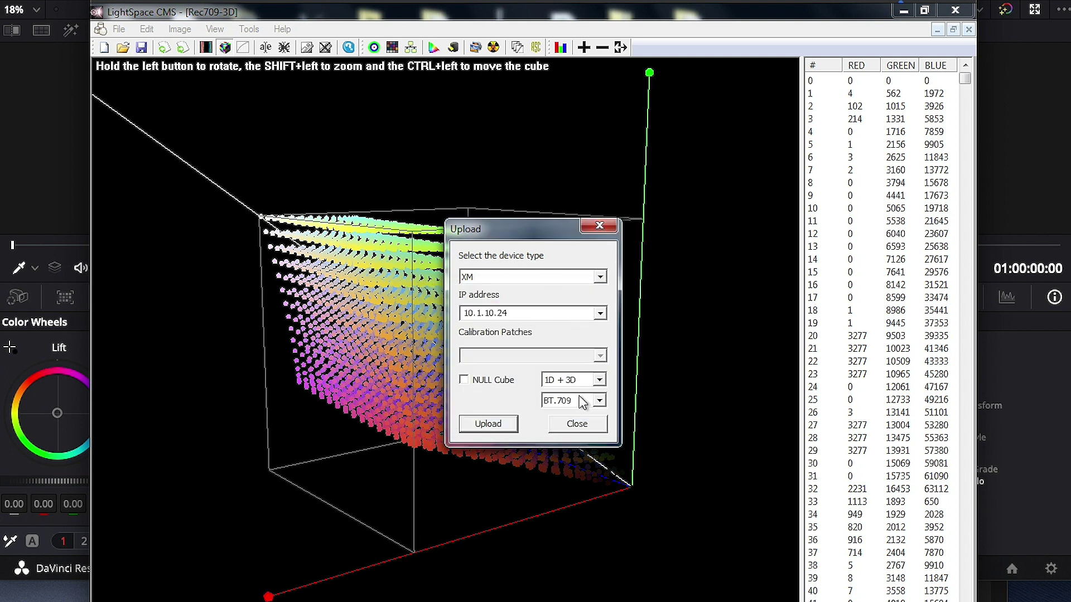
{"action": "left_click", "coordinate": [581, 426]}
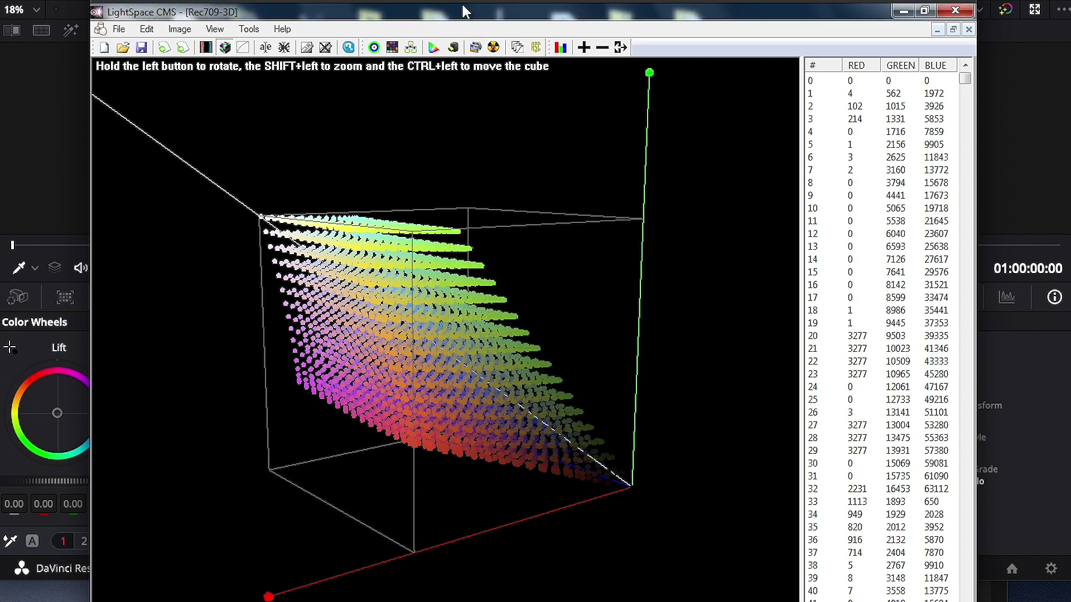
- Reopen the calibration interface and run a Memory Colors With Secondaries quick profile named validate
{"action": "left_click", "coordinate": [375, 48]}
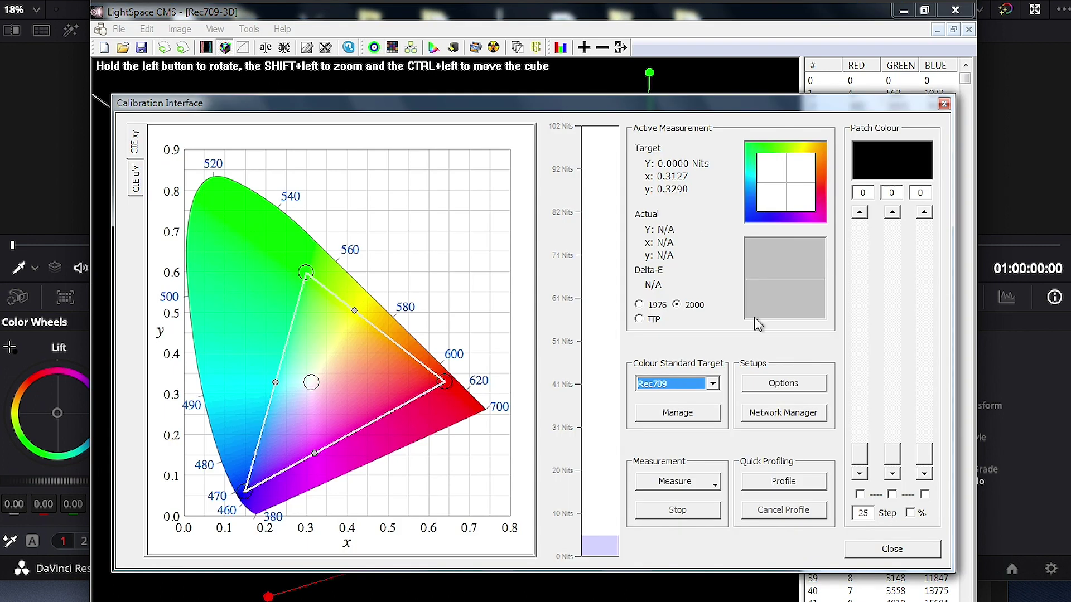
{"action": "left_click", "coordinate": [788, 483]}
{"action": "left_click", "coordinate": [587, 257]}
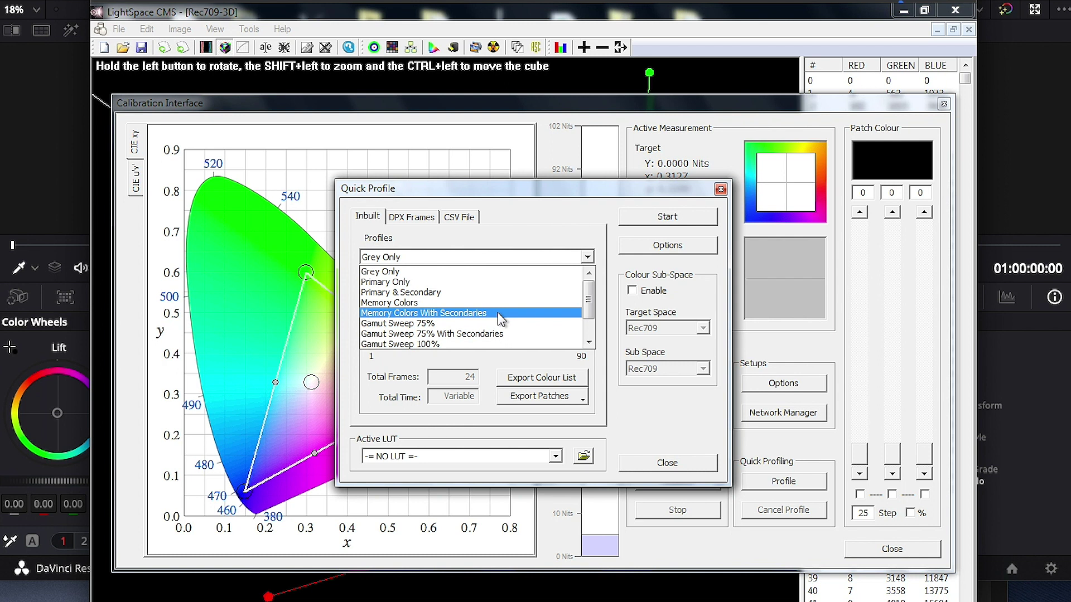
{"action": "left_click", "coordinate": [498, 312]}
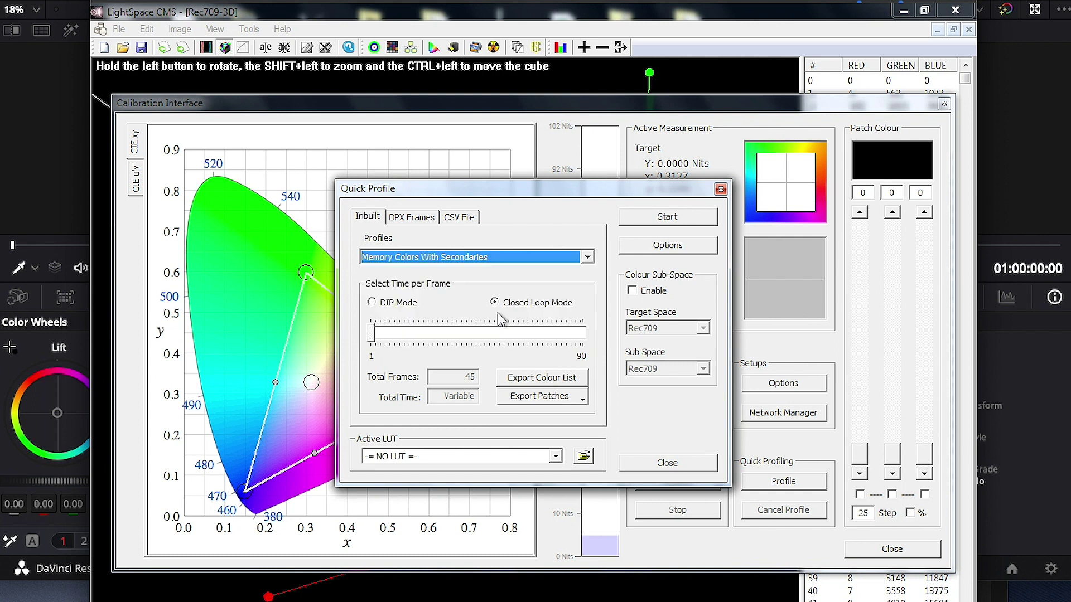
{"action": "left_click", "coordinate": [658, 219]}
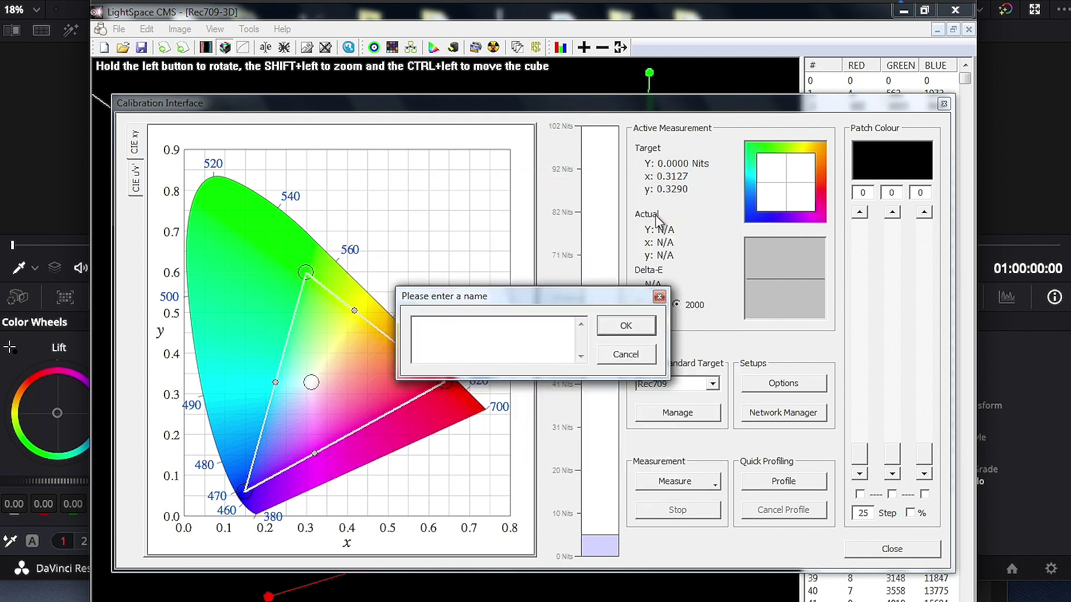
{"action": "type", "text": "validate"}
{"action": "left_click", "coordinate": [623, 328]}
{"action": "left_click", "coordinate": [570, 377]}
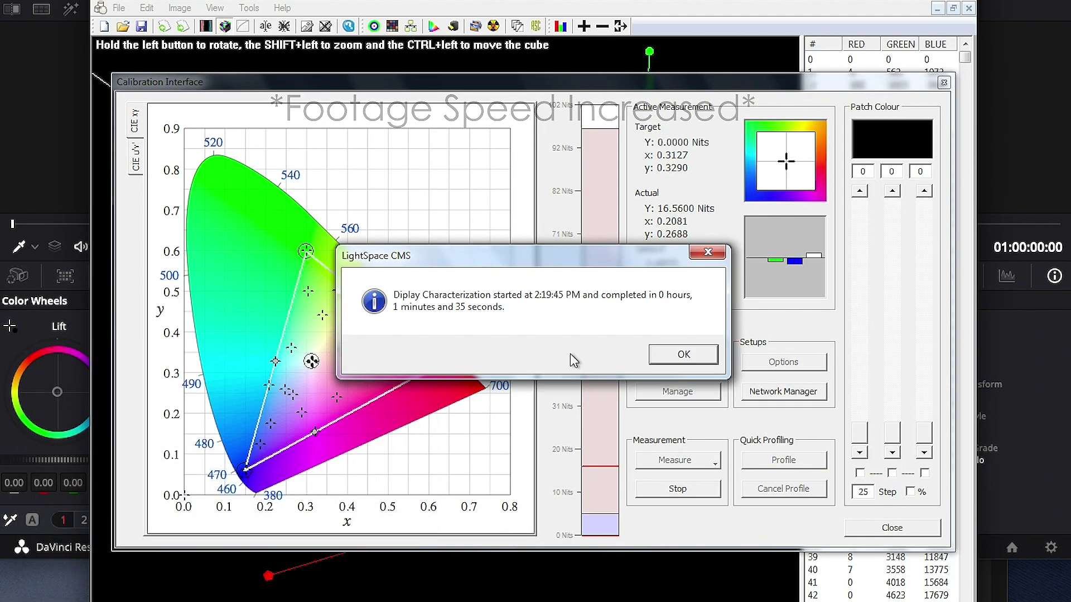
{"action": "left_click", "coordinate": [685, 357]}
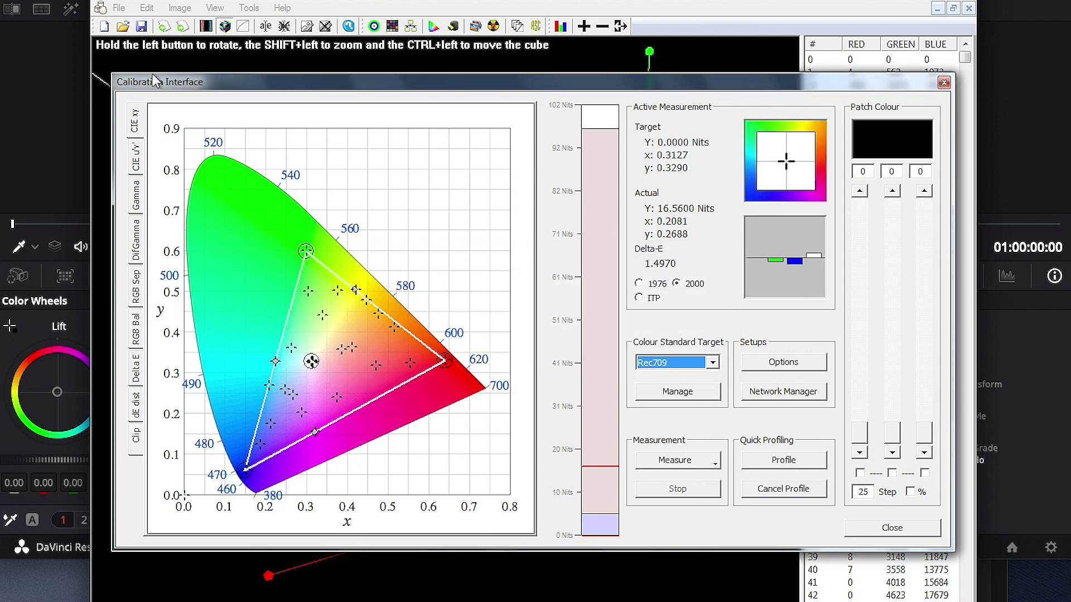
- Examine the gamma, RGB balance, Delta E and Delta E distribution graphs of the validation measurement against Rec709
{"action": "left_click", "coordinate": [139, 198]}
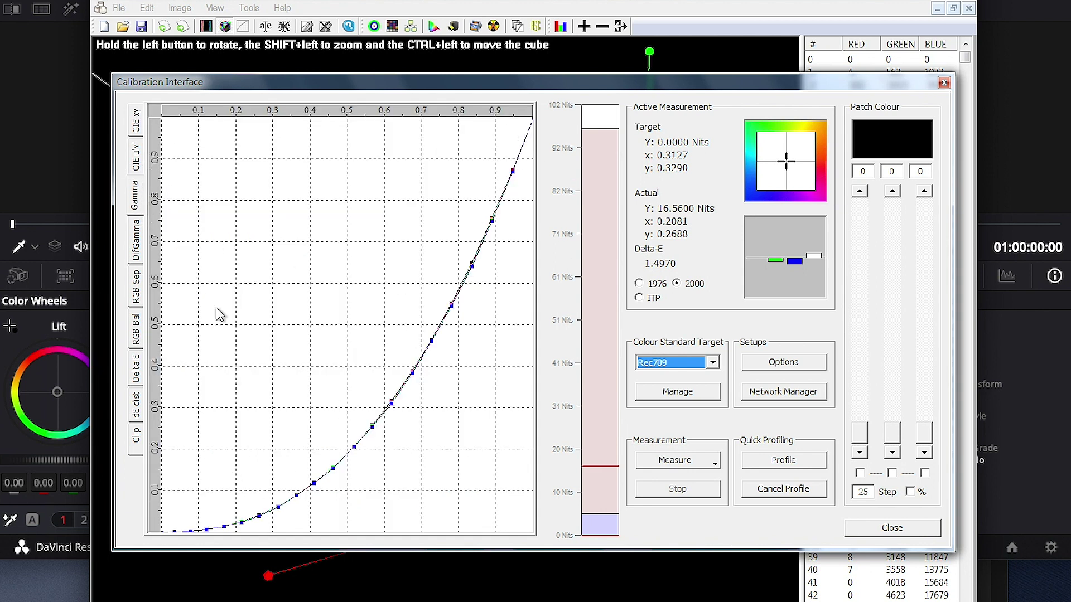
{"action": "left_click", "coordinate": [136, 333]}
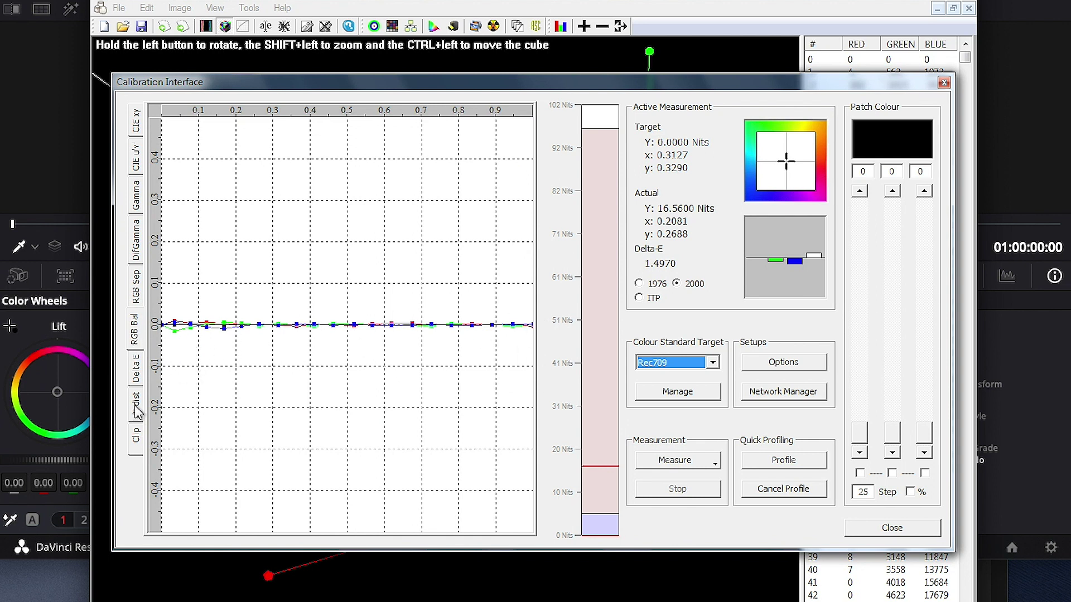
{"action": "left_click", "coordinate": [137, 370]}
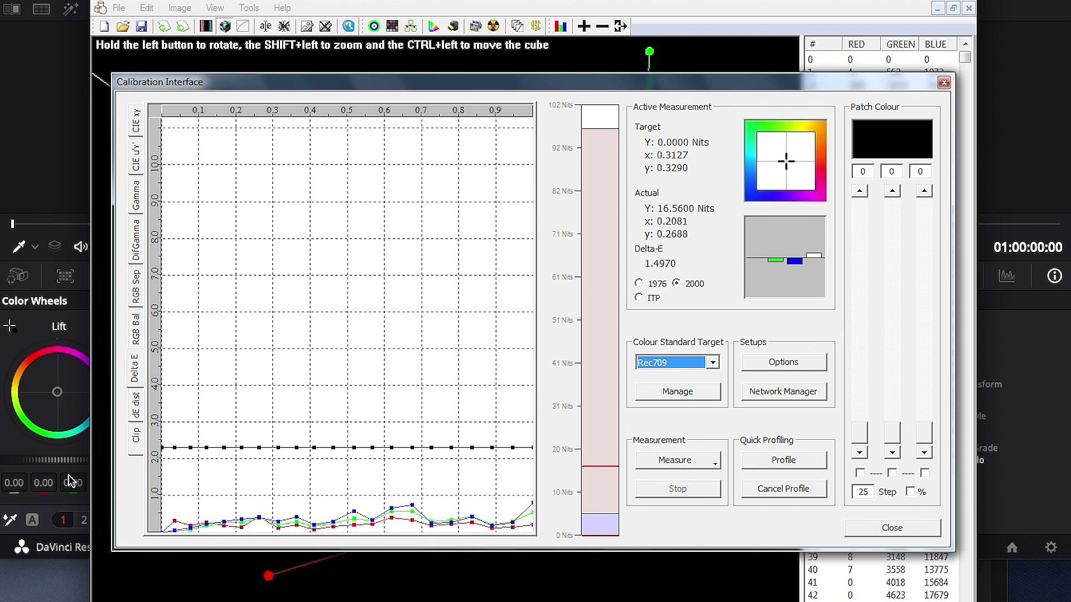
{"action": "left_click", "coordinate": [137, 407]}
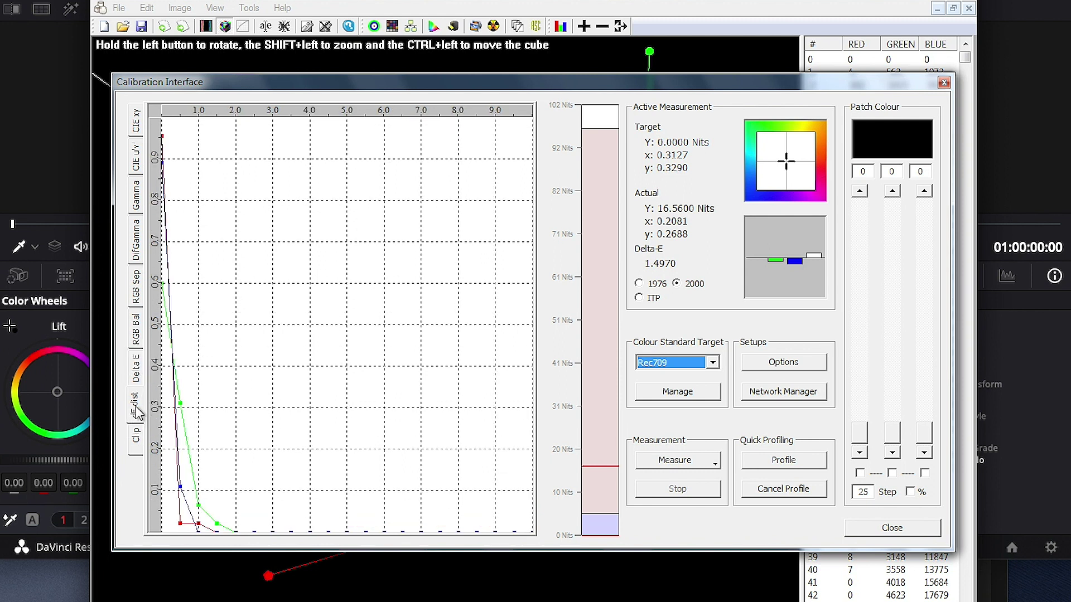